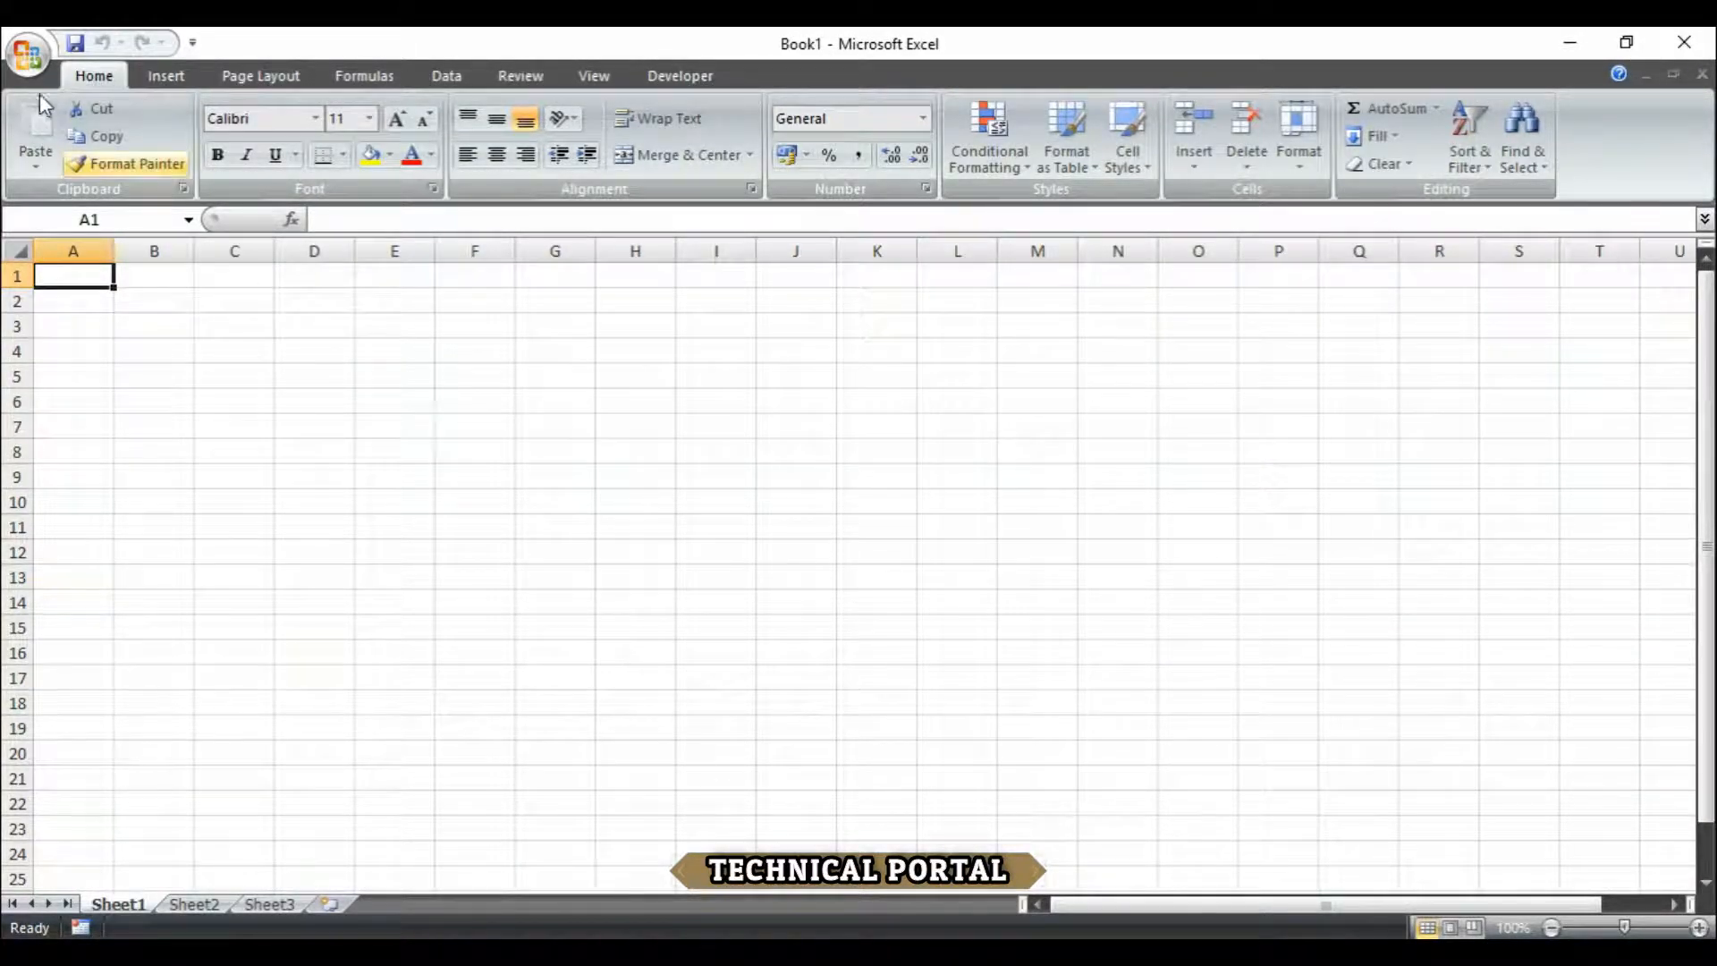
Open the recent workbook "17 Count cells not equal to".
left_click(30, 66)
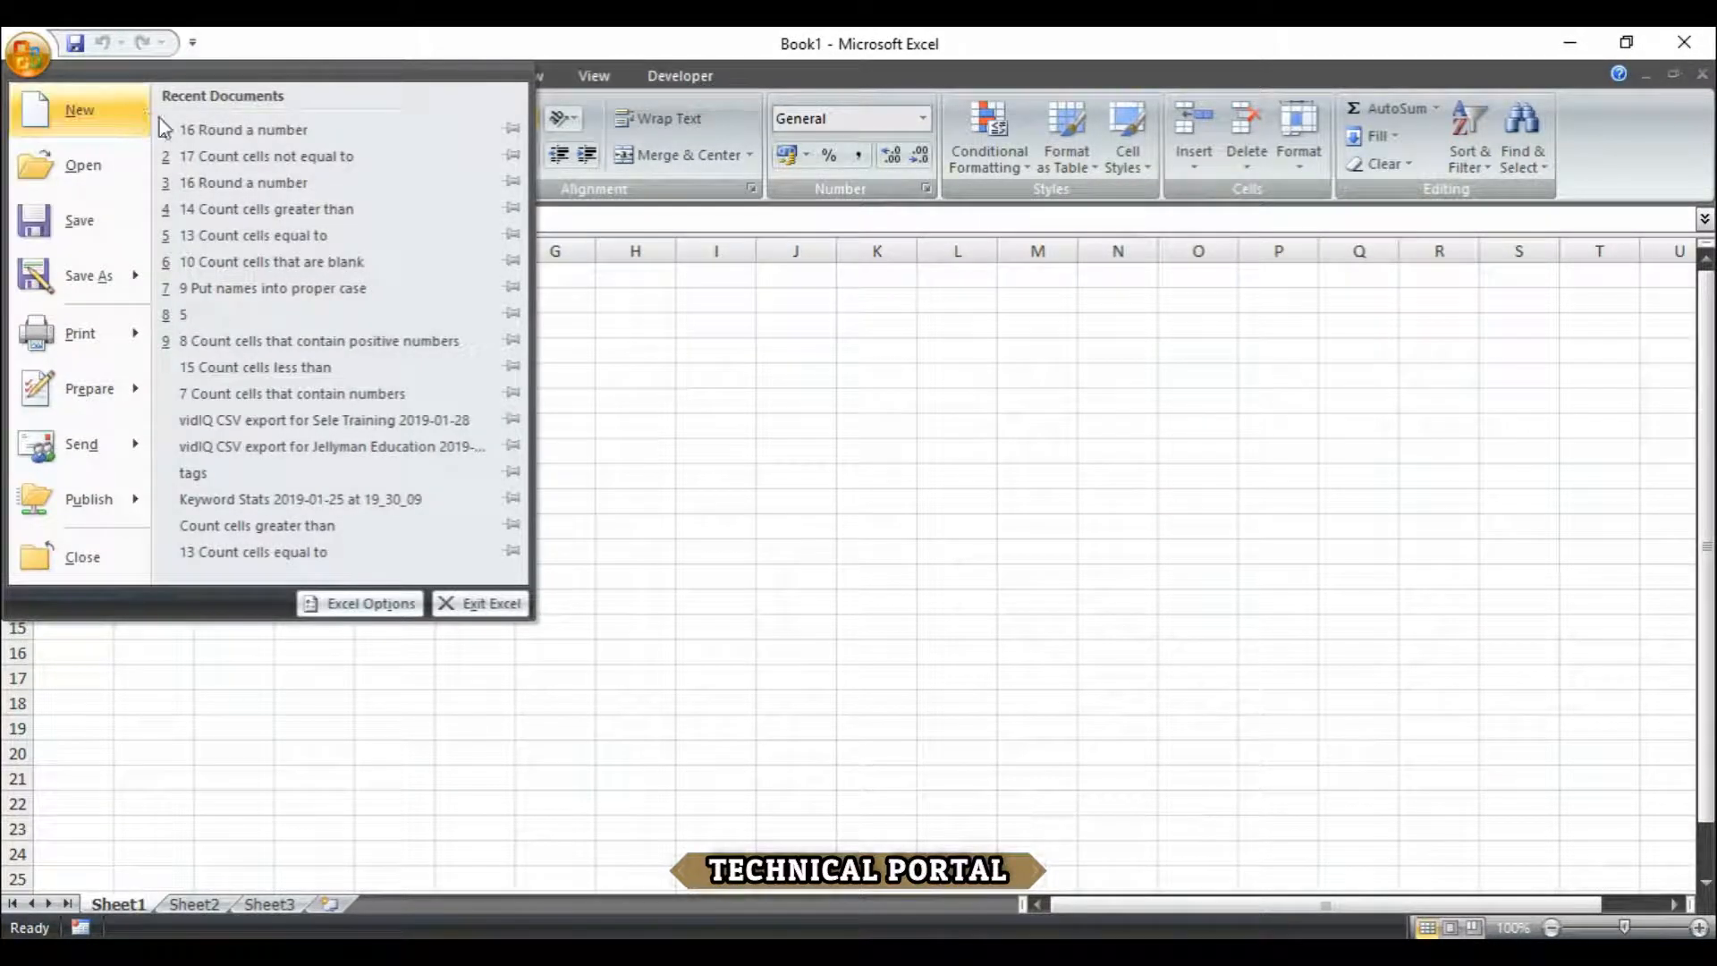
left_click(243, 152)
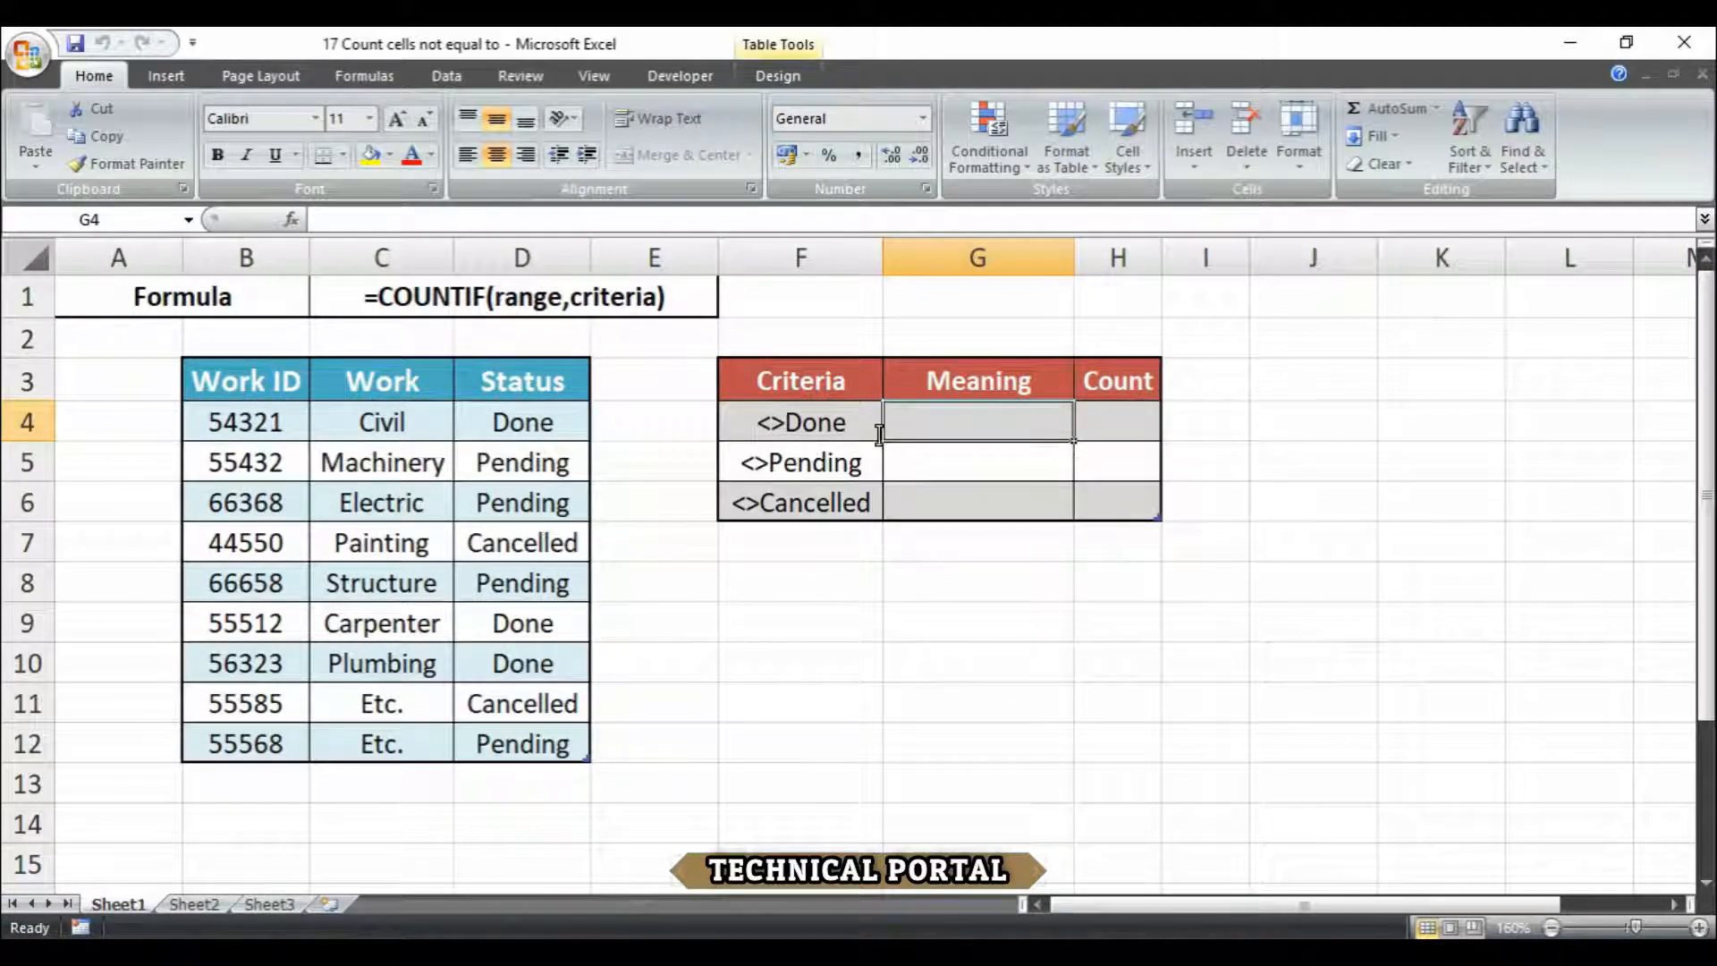
Enter "Not Done" in G4 as the meaning of the <>Done criterion.
left_click(1132, 413)
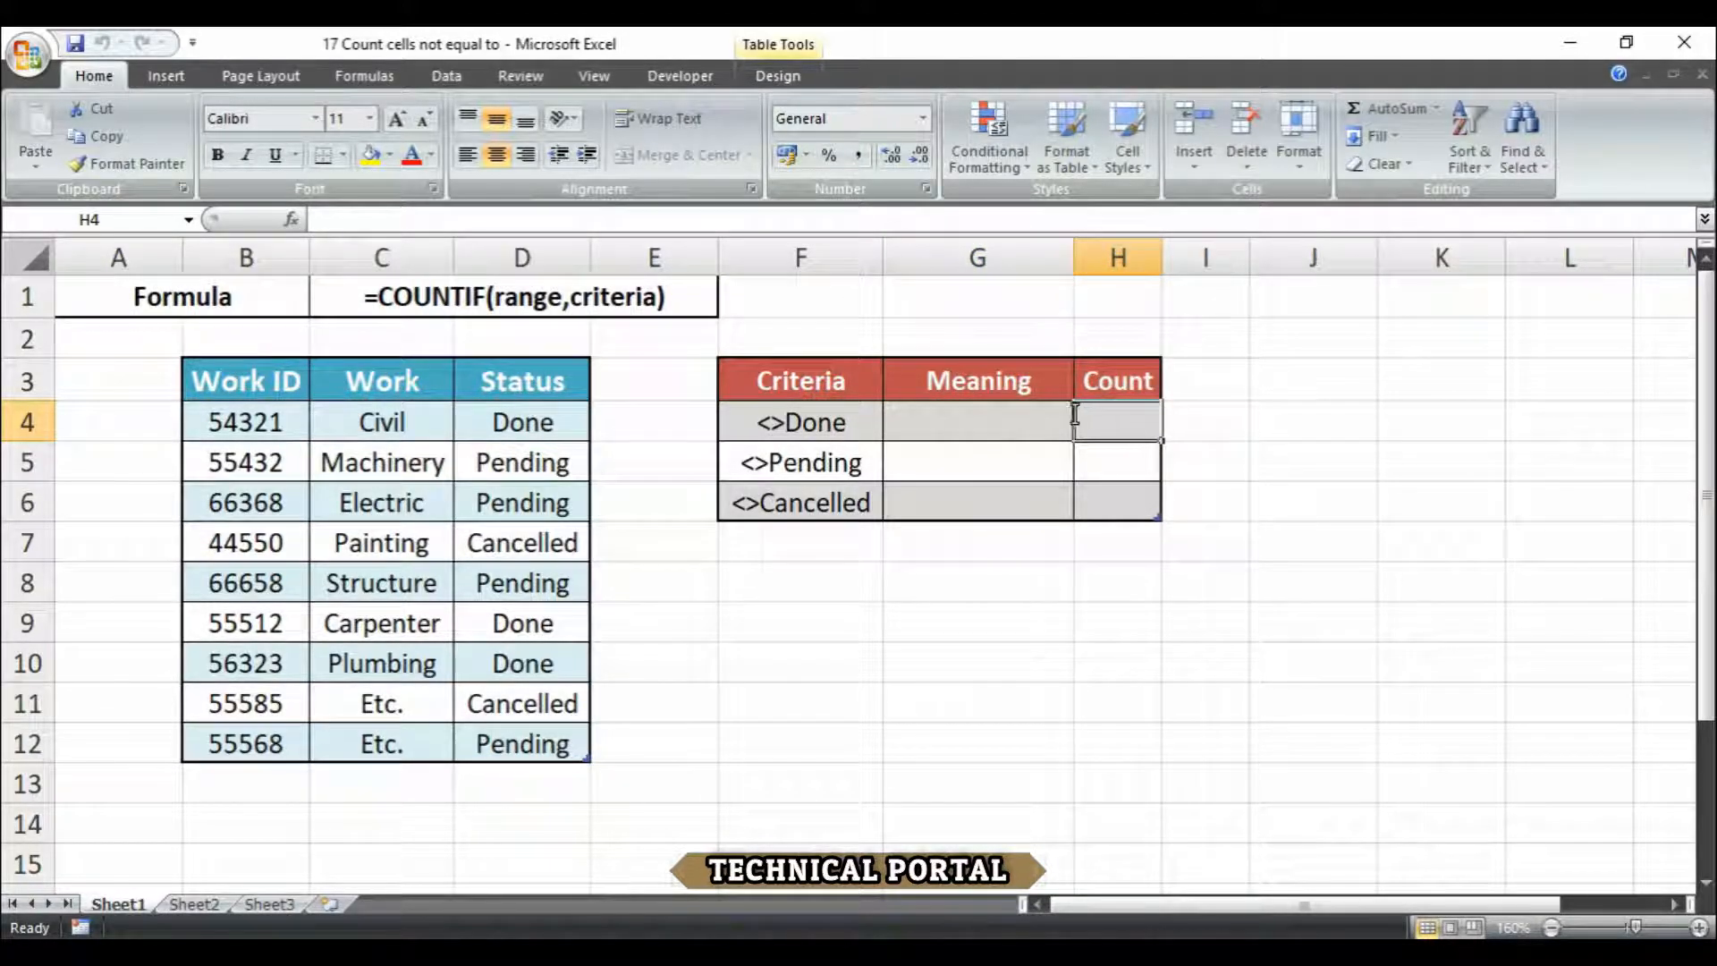
left_click(779, 422)
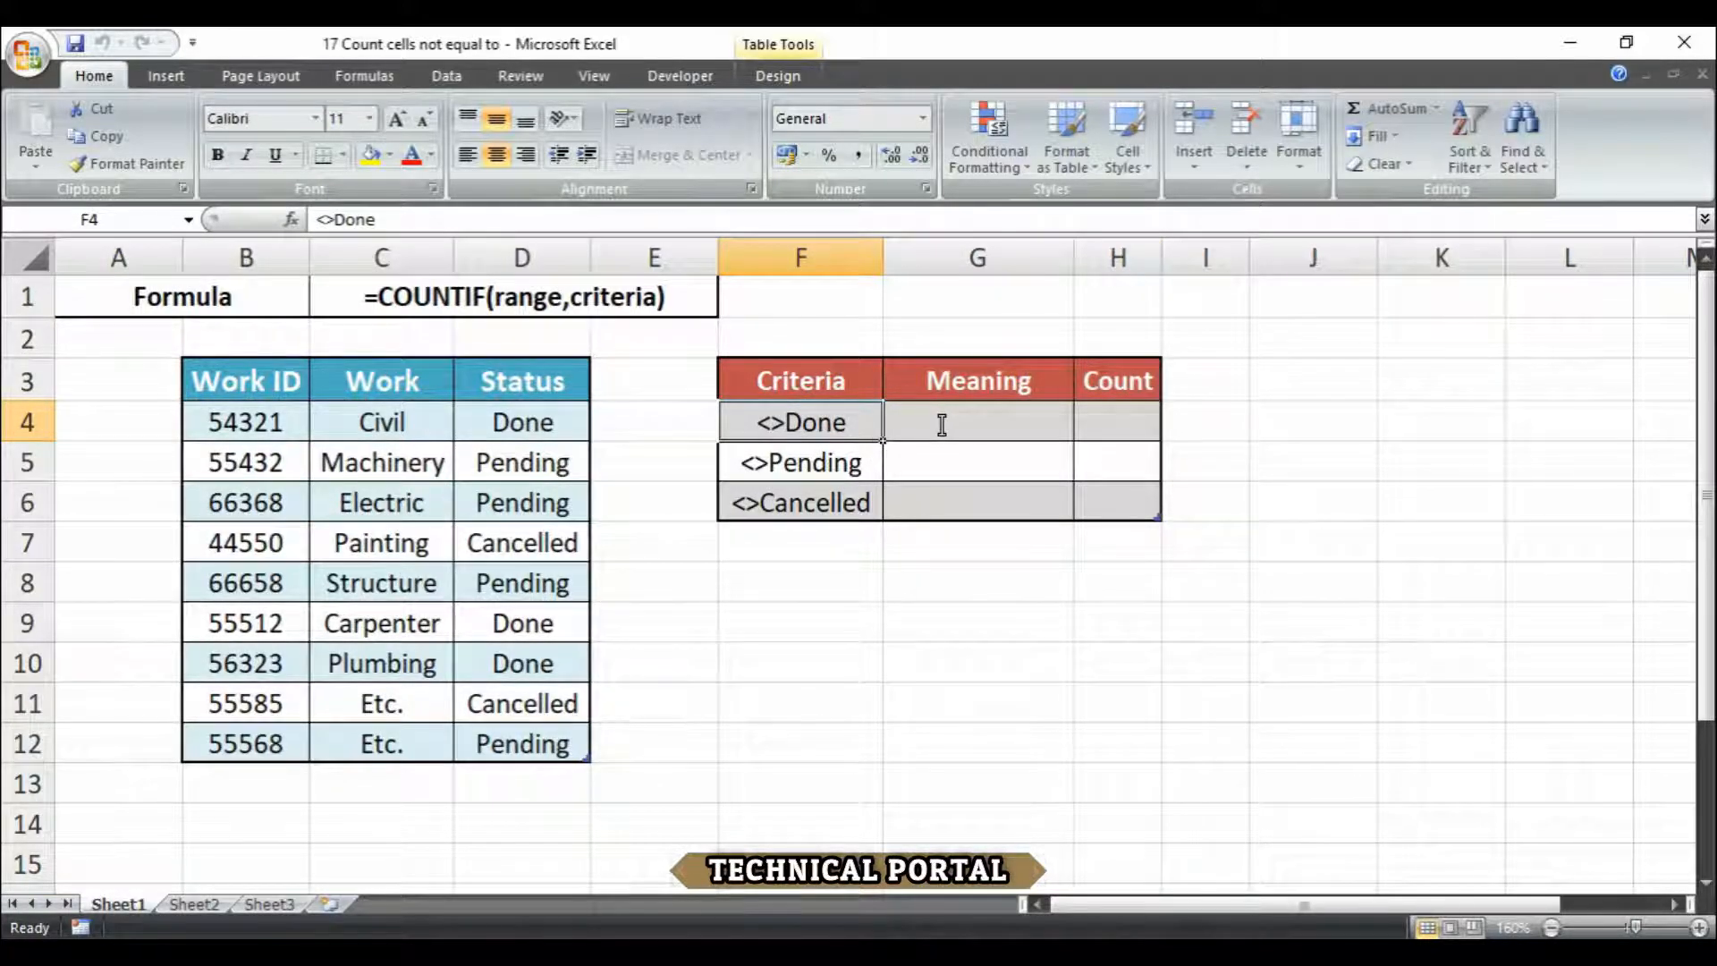
left_click(941, 425)
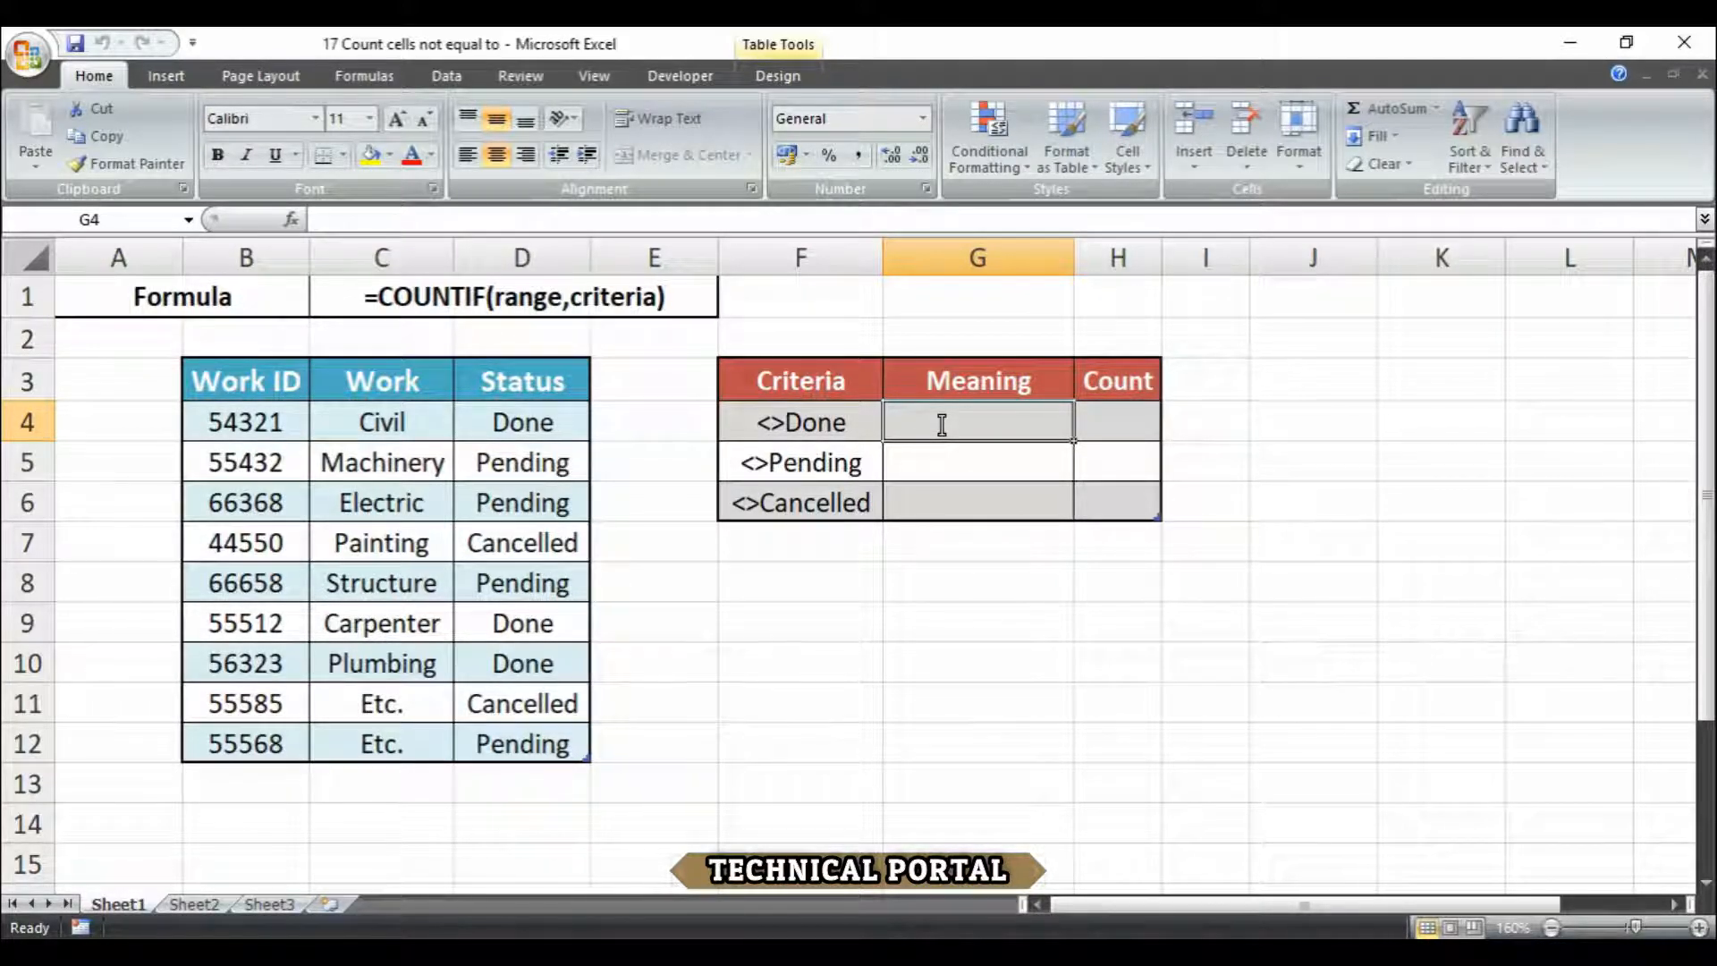
key("Left")
left_click(942, 425)
type("N")
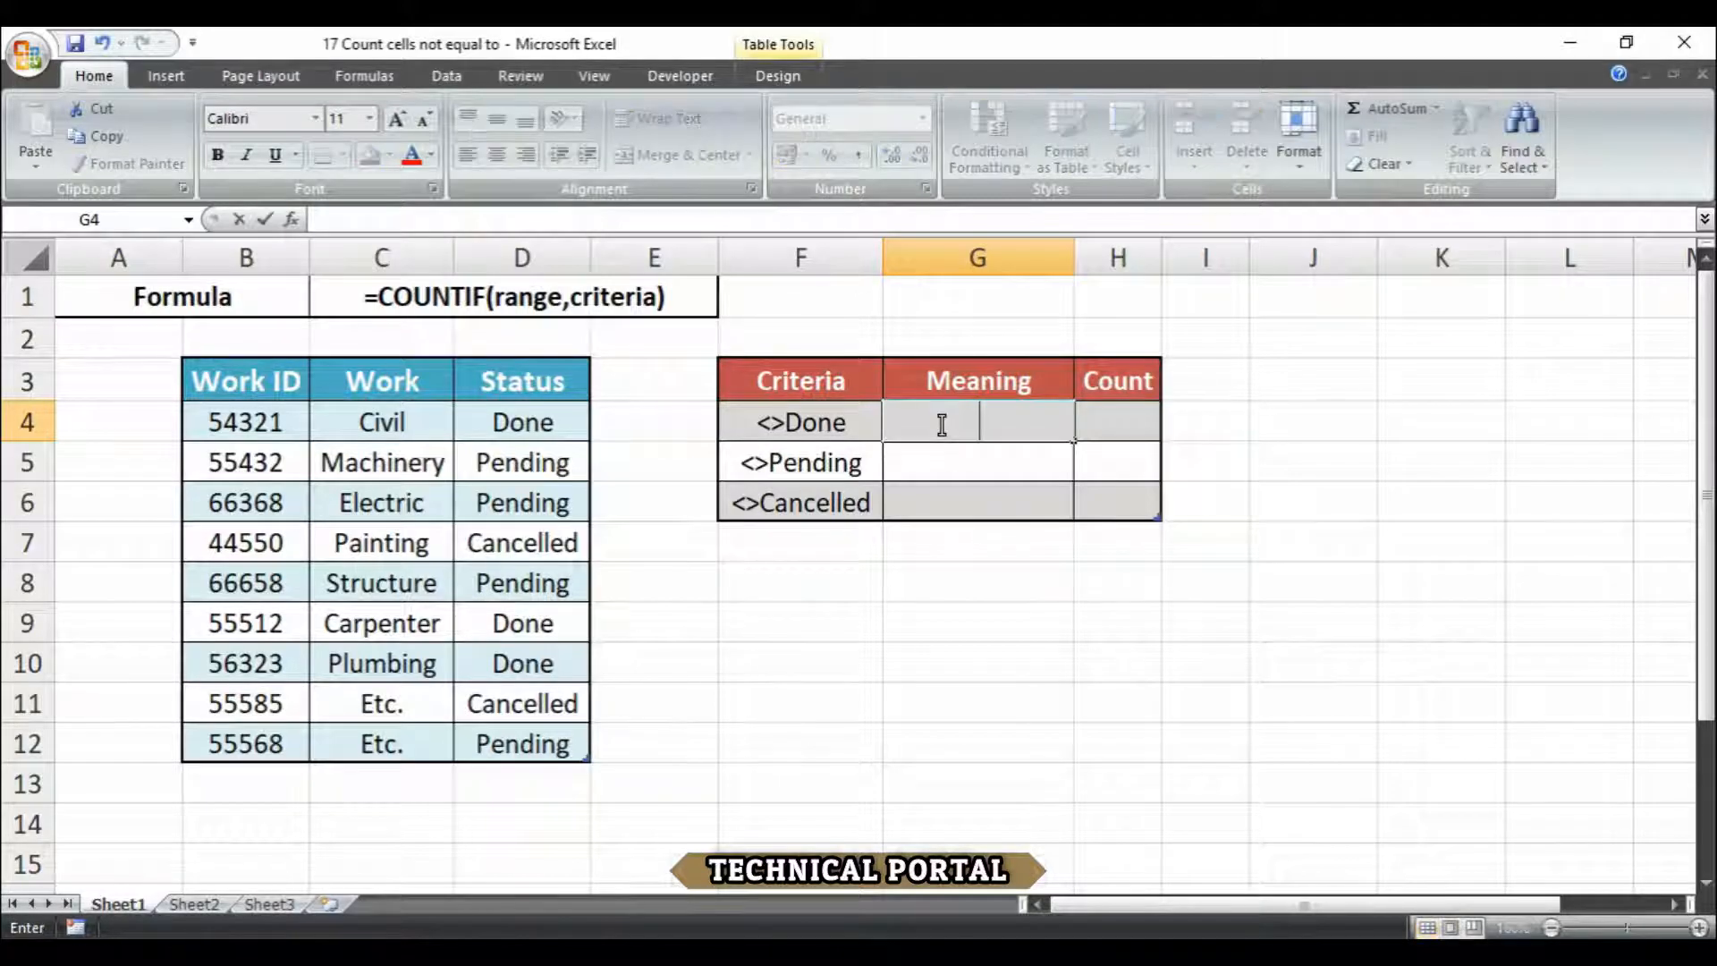
type("ot Done")
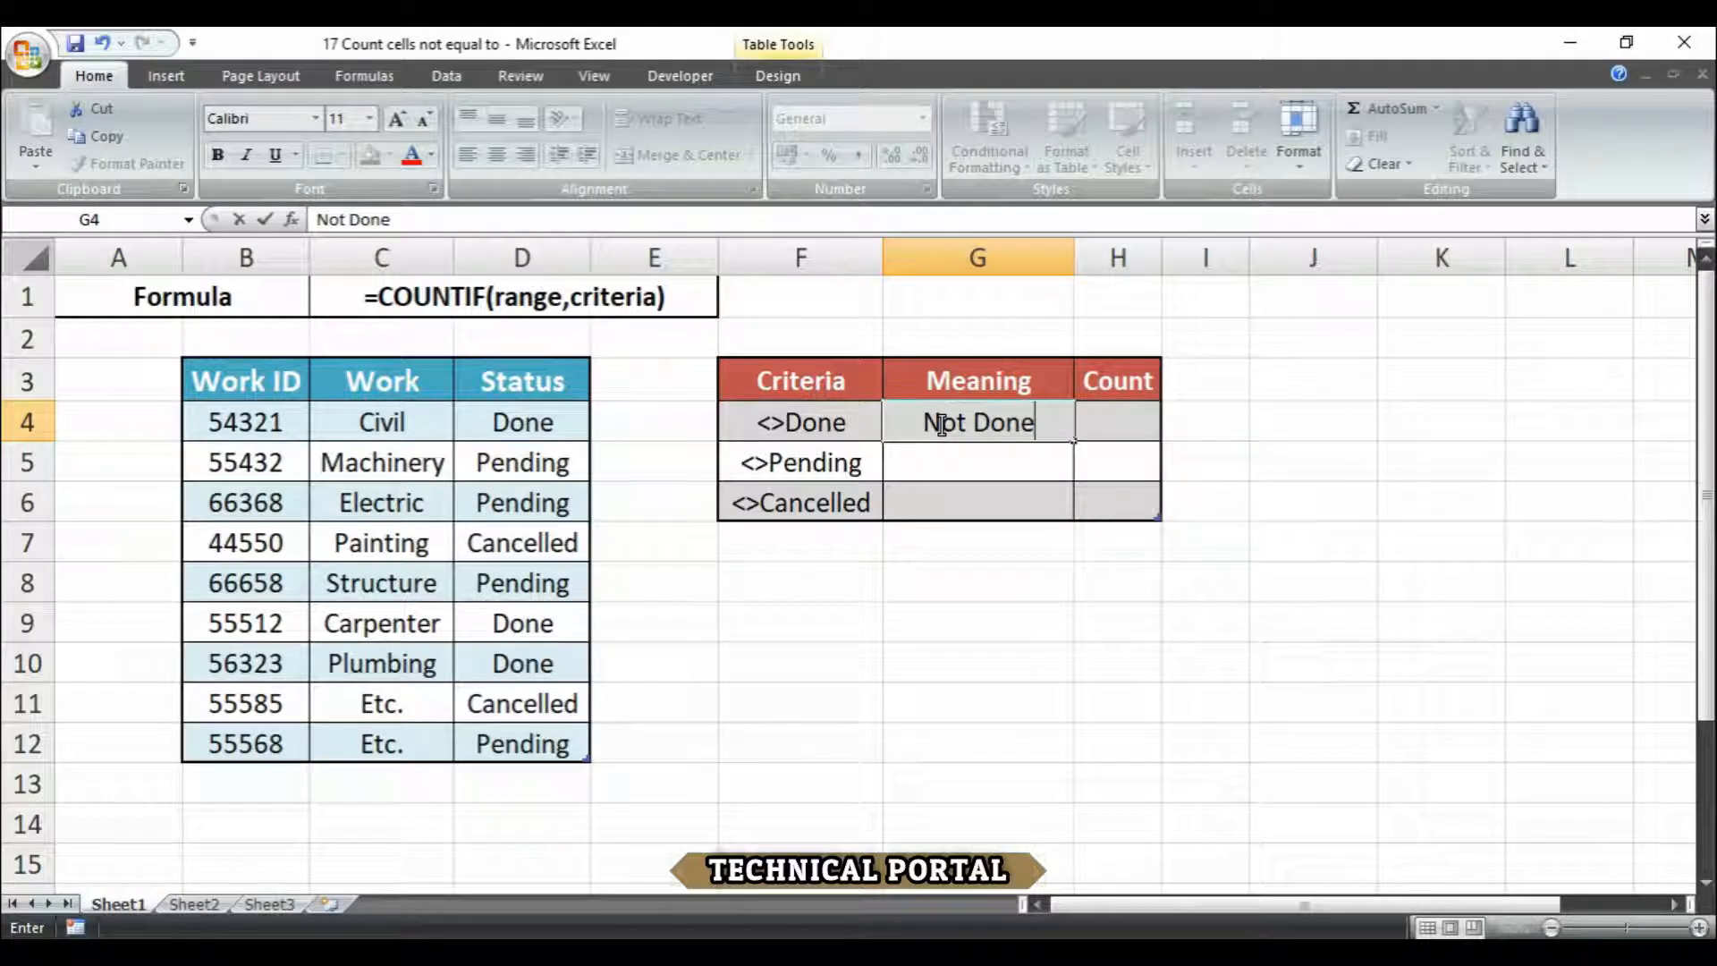
key("Return")
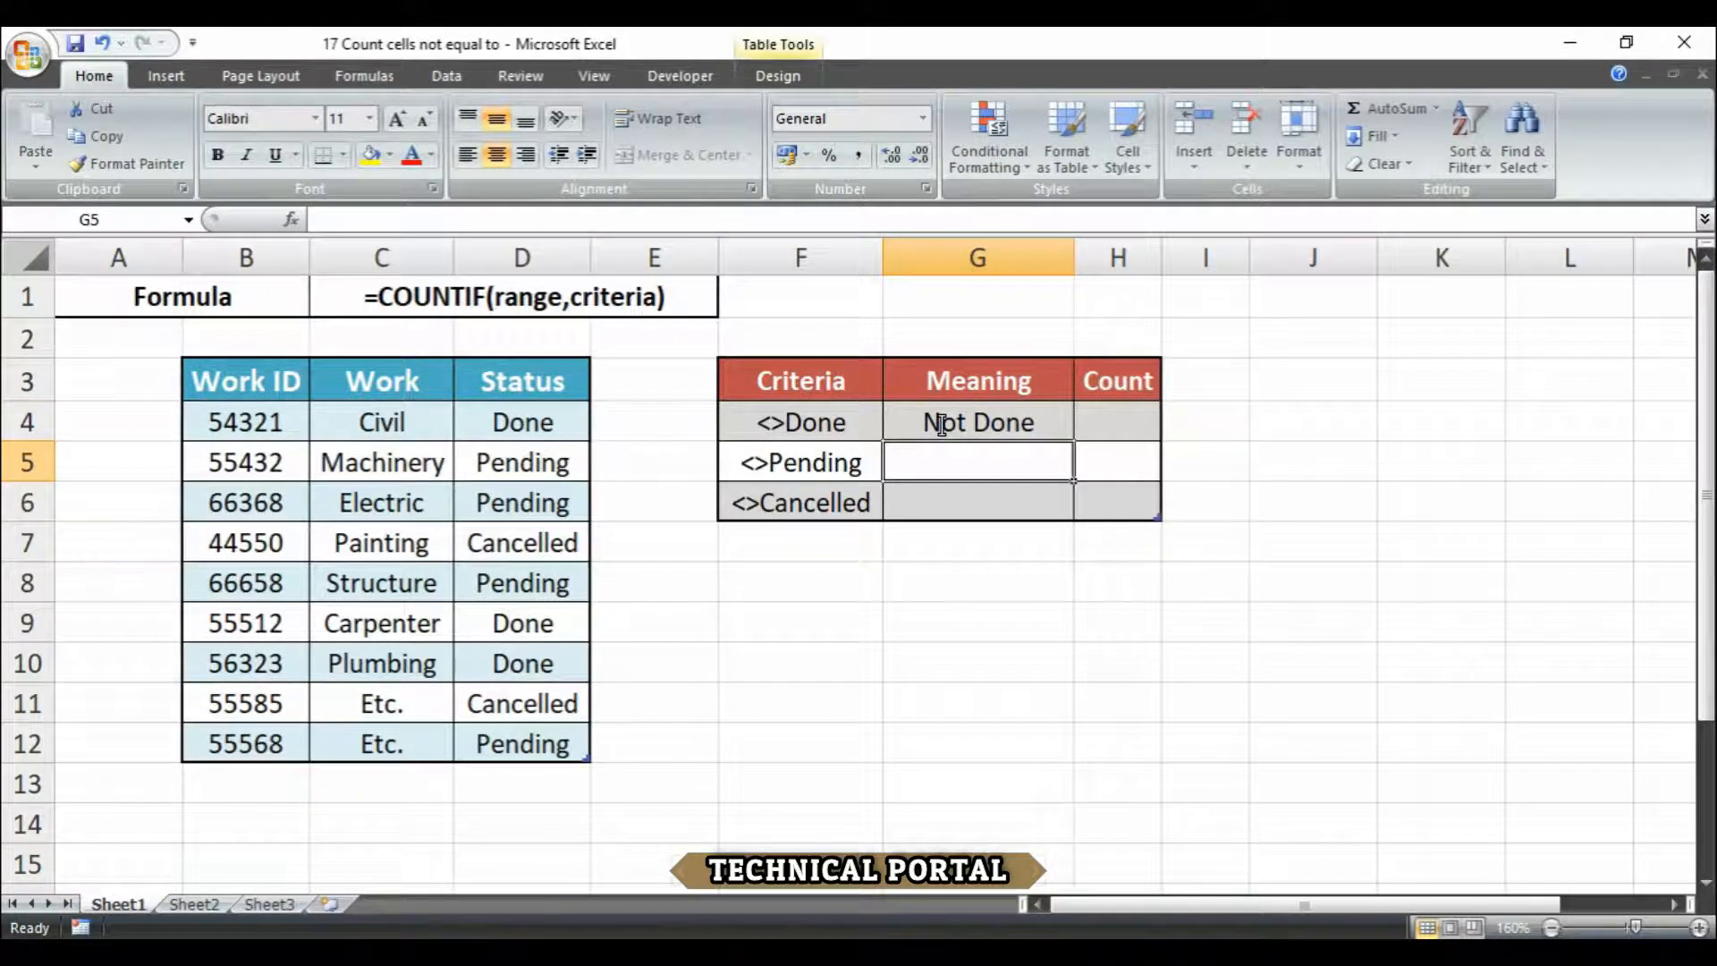
Fill in the remaining meanings with "Not Pending" in G5 and "Not Cancelled" in G6.
key("Left")
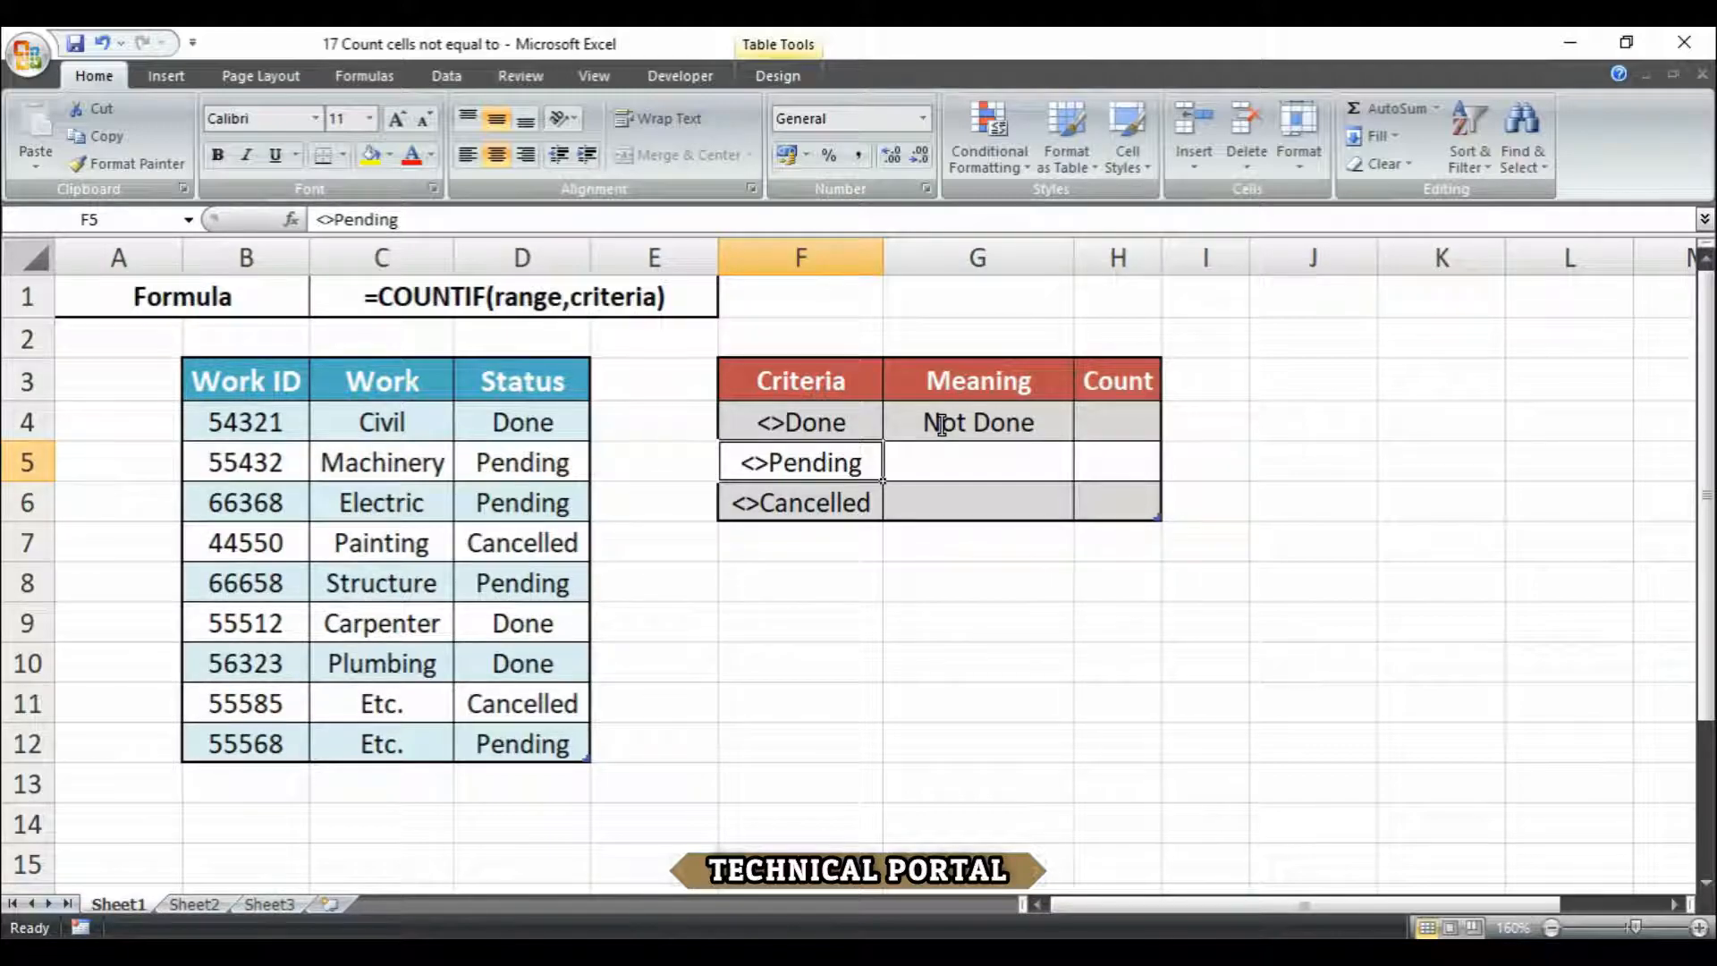
key("Right")
type("Not ")
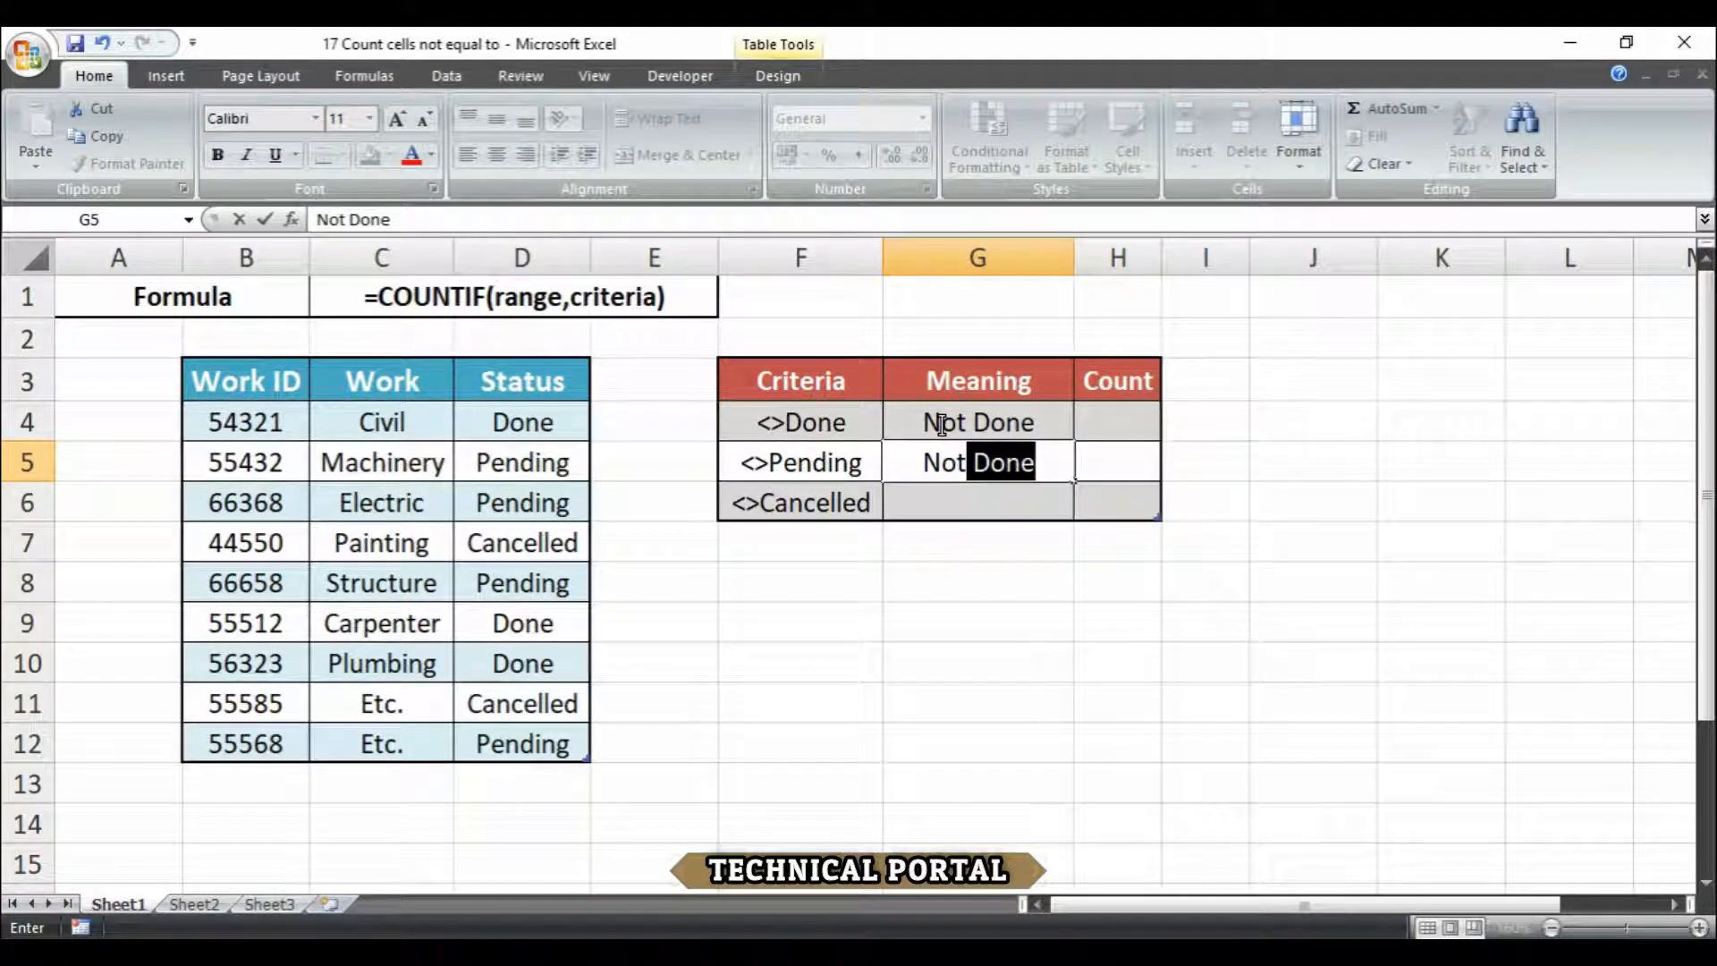
type("Pending")
key("Return")
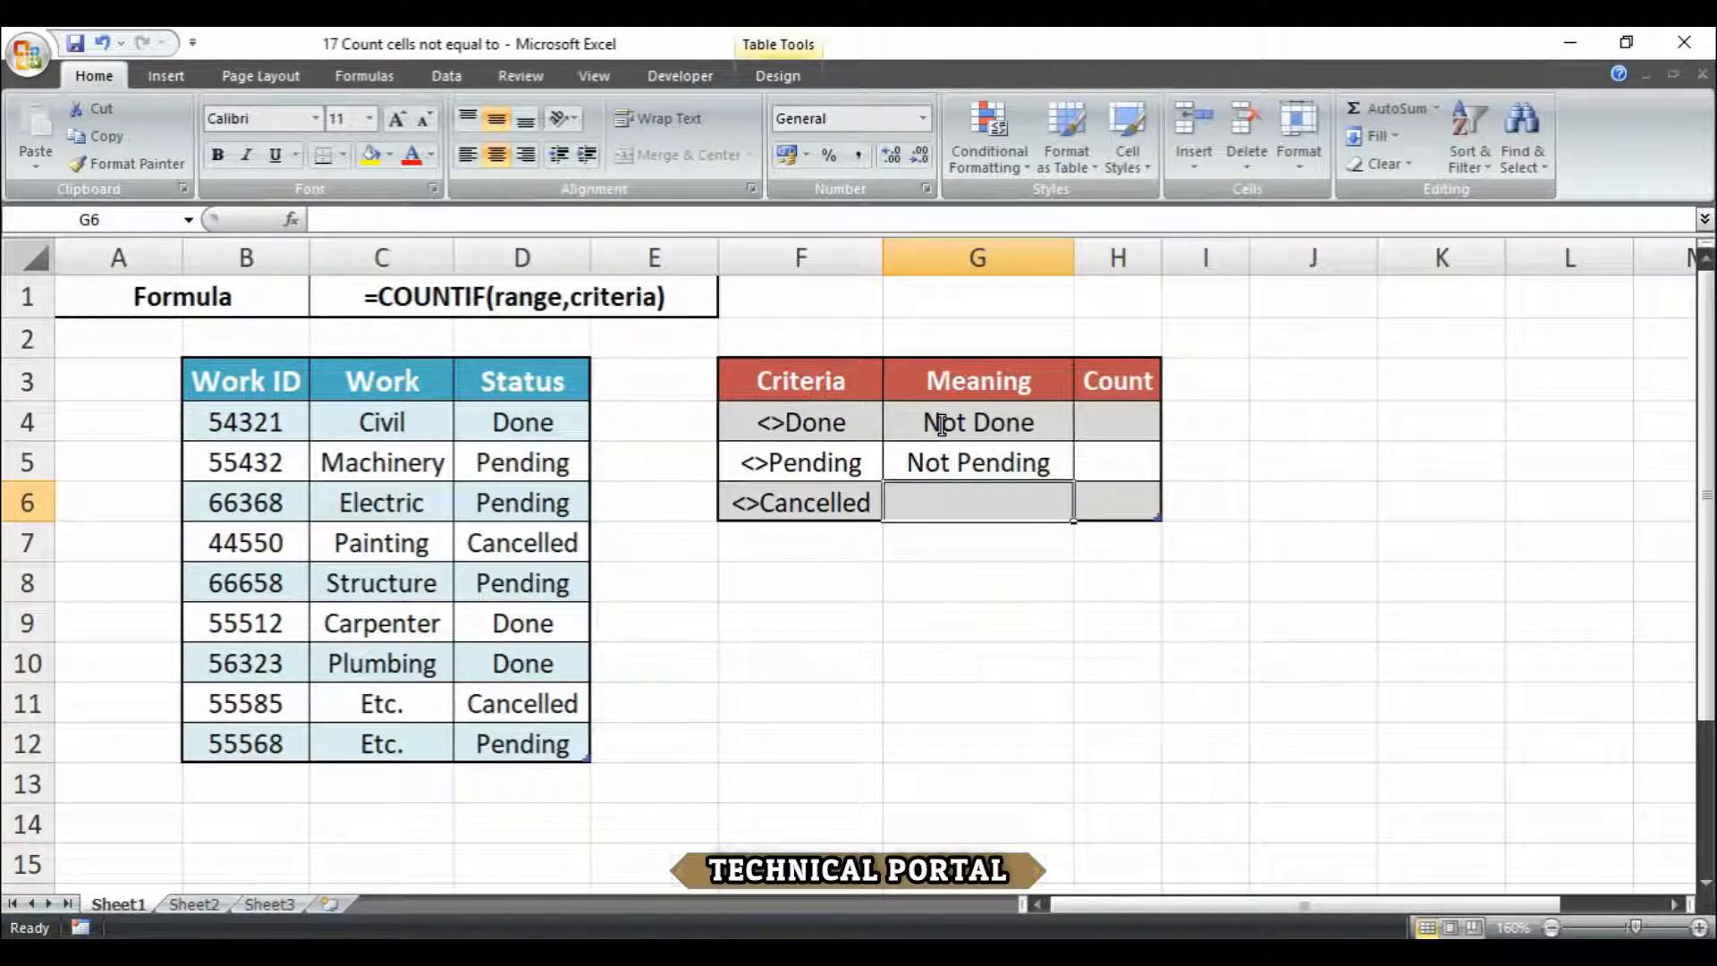
type("Not Can")
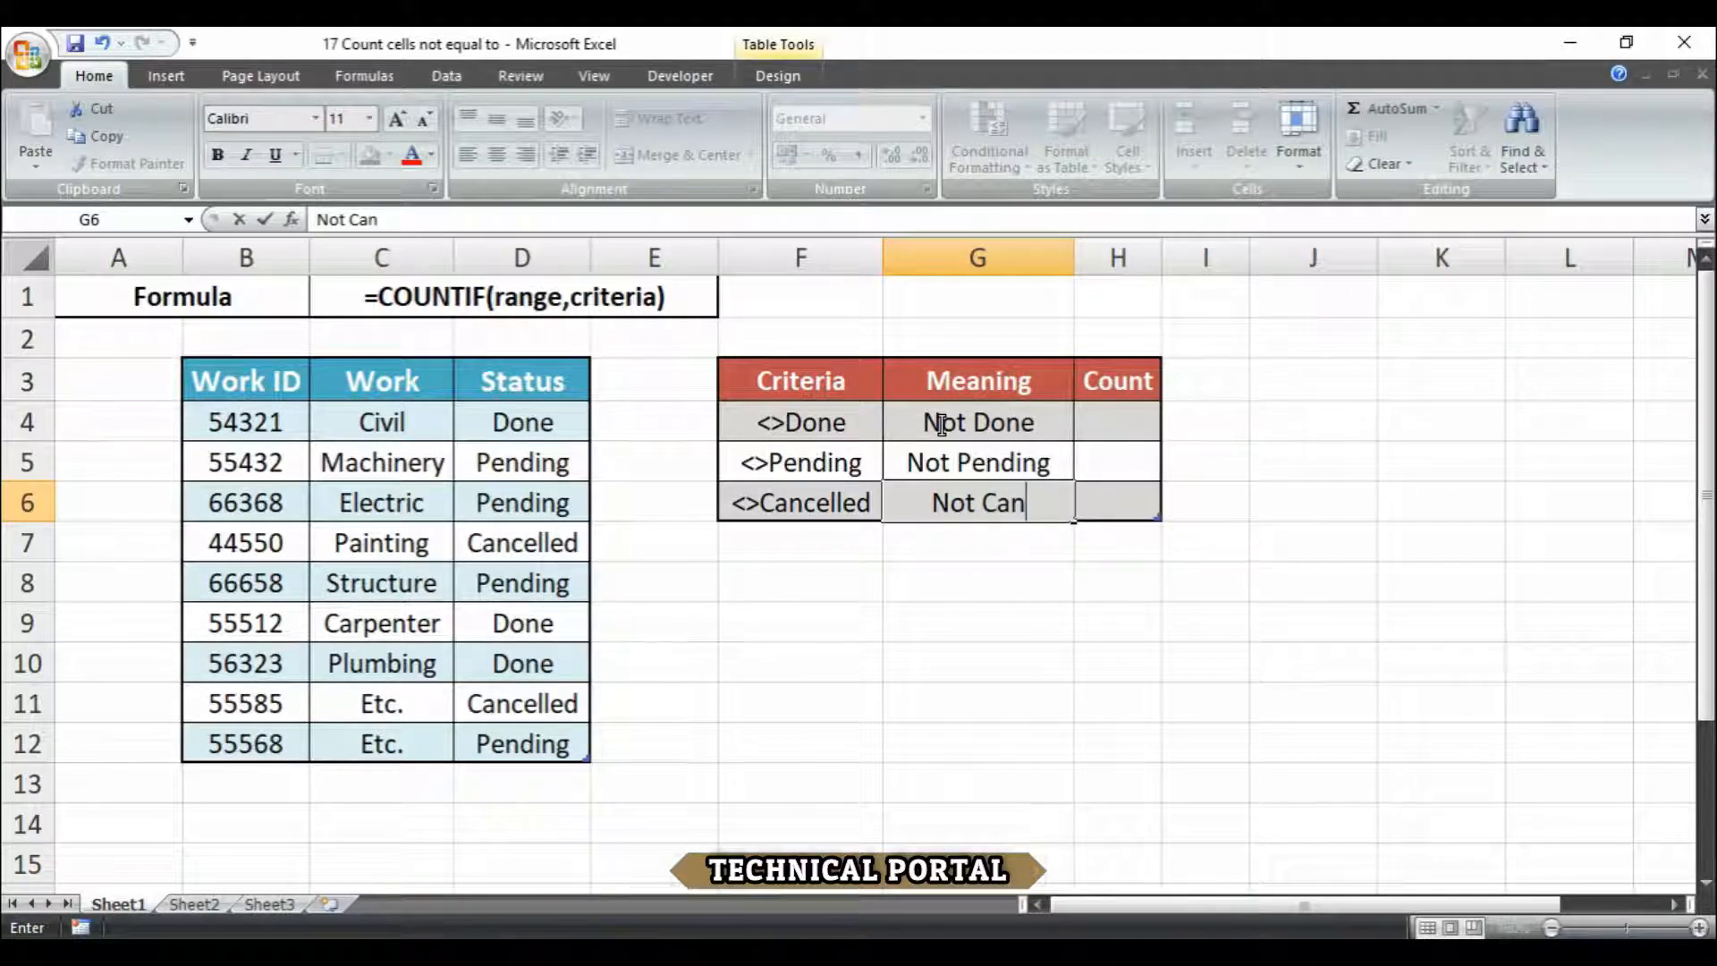
type("celled")
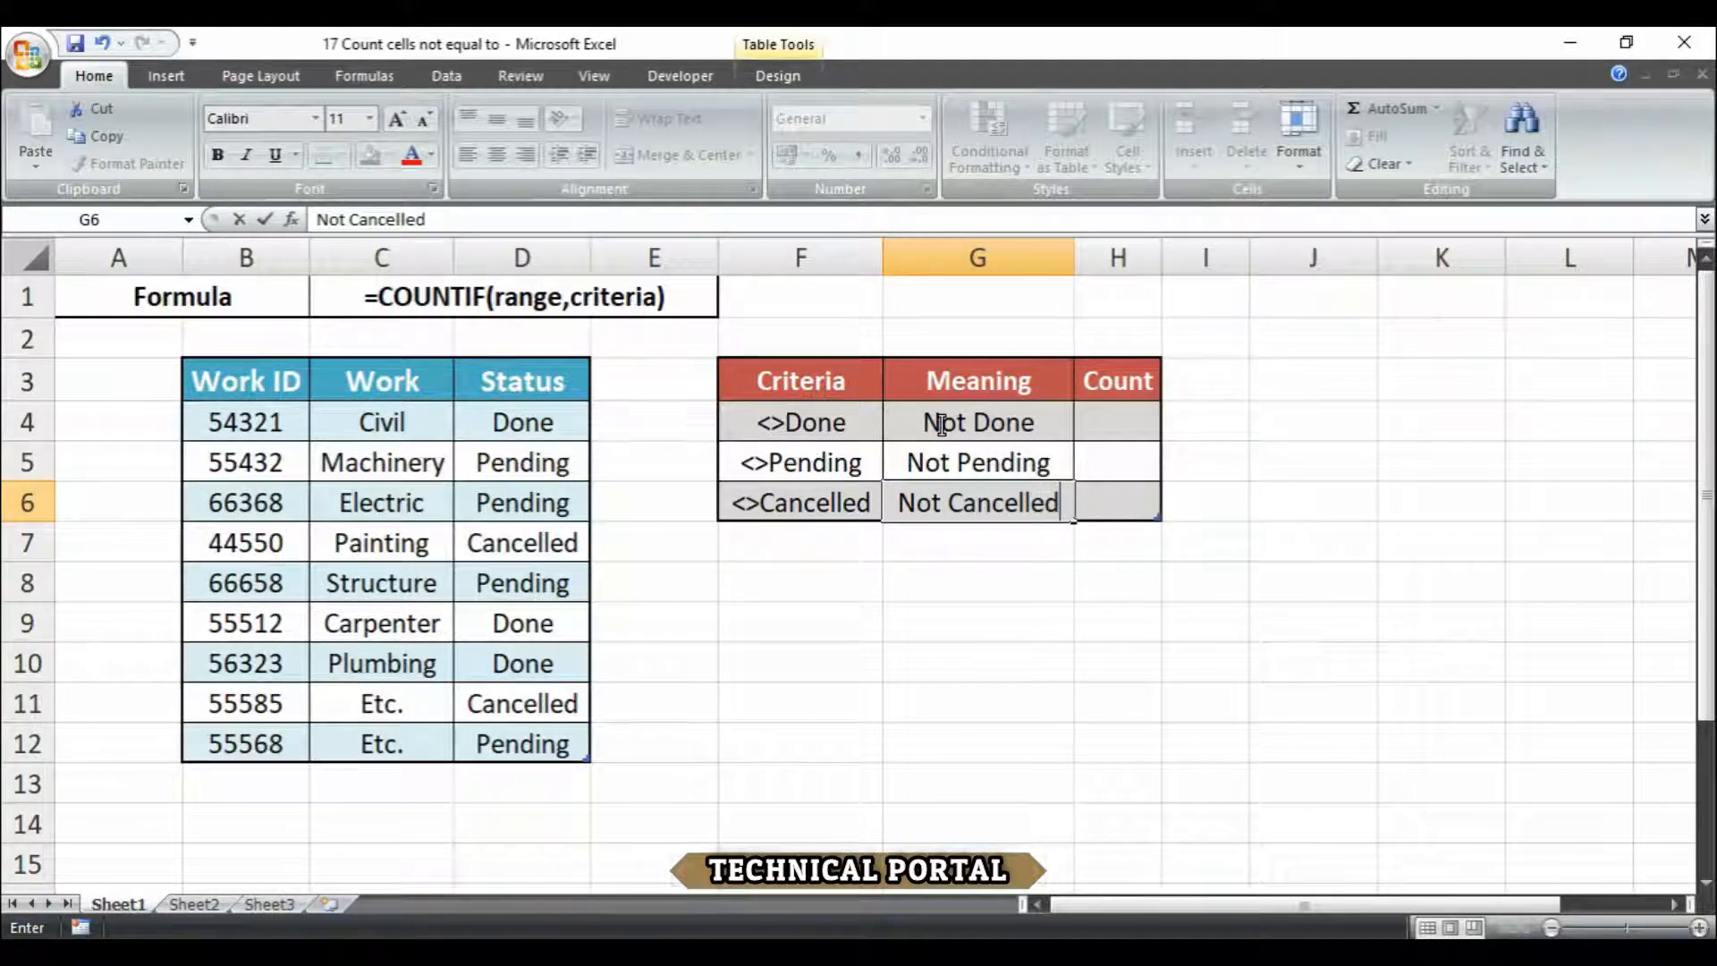
key("Tab")
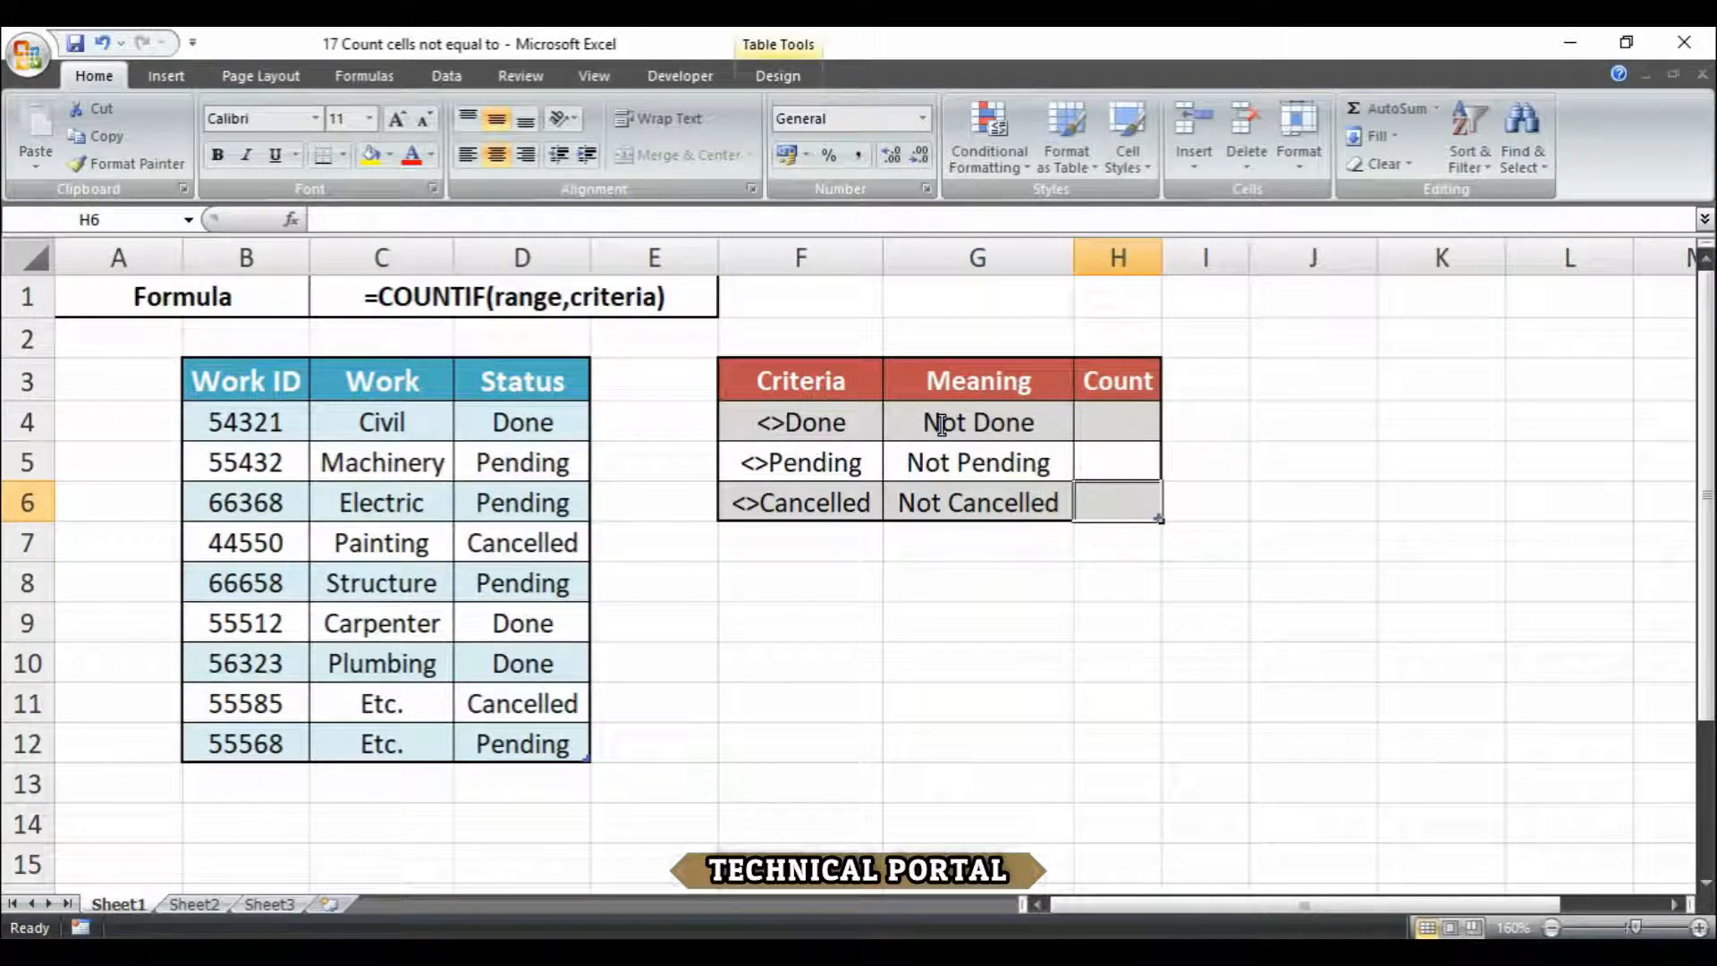
Begin a COUNTIF formula in H4 with the Status cells D4:D12 as its range.
left_click(1122, 427)
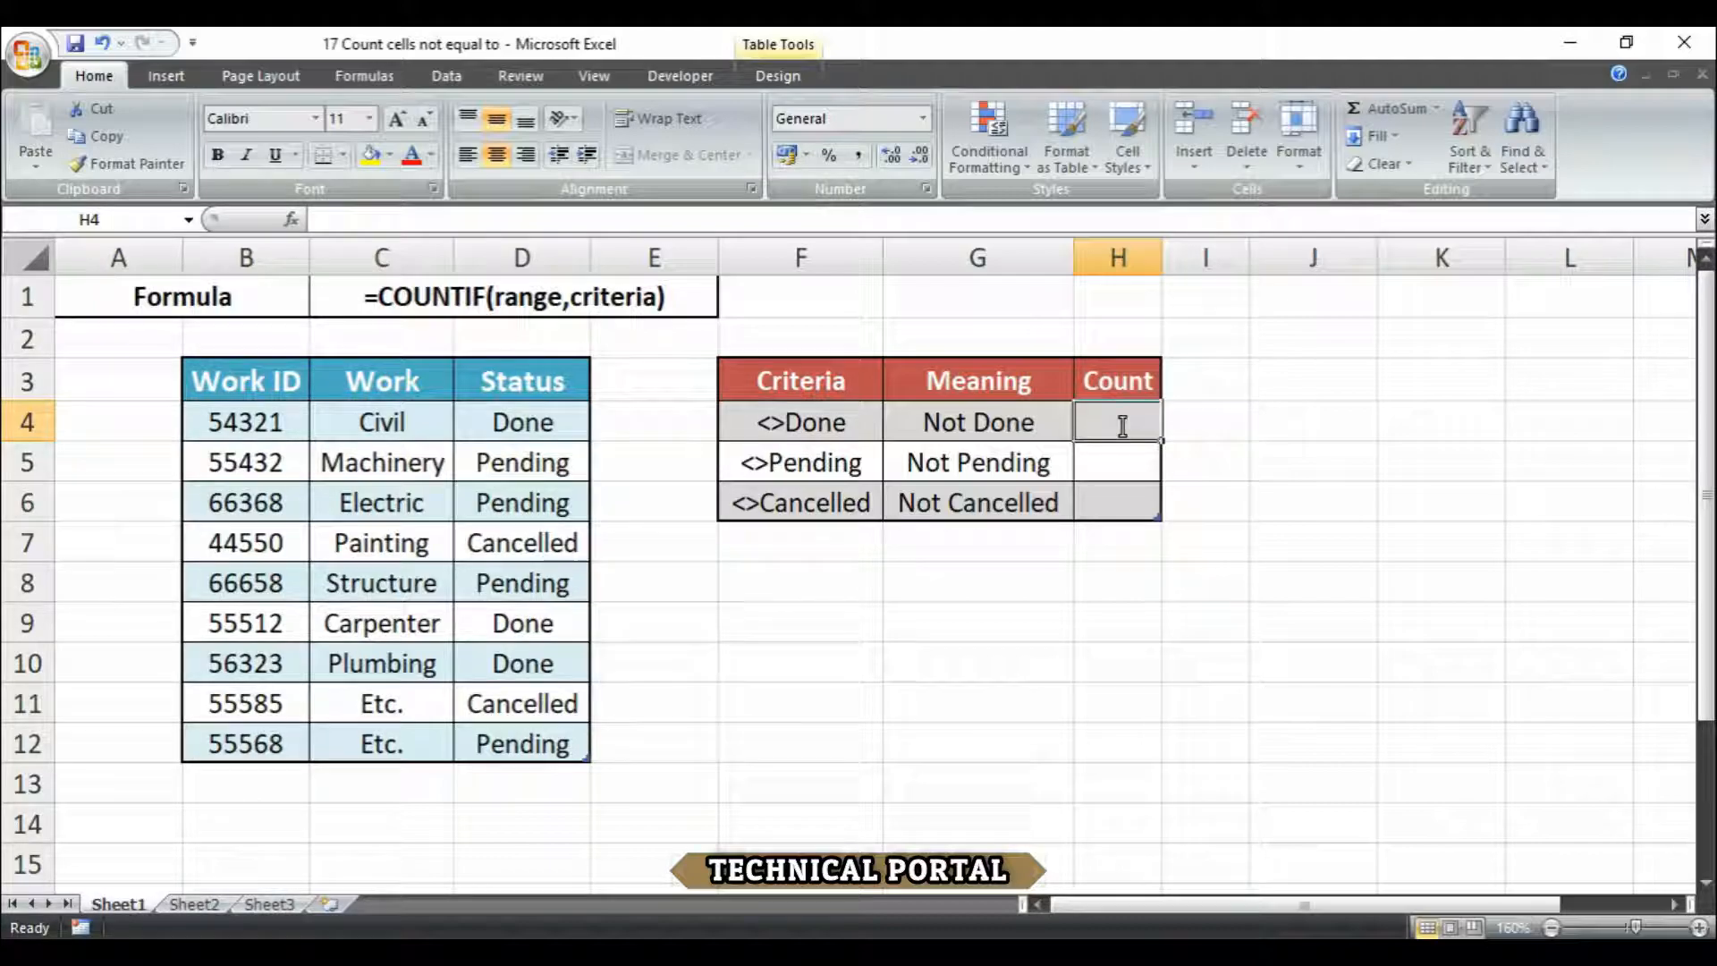
type("=")
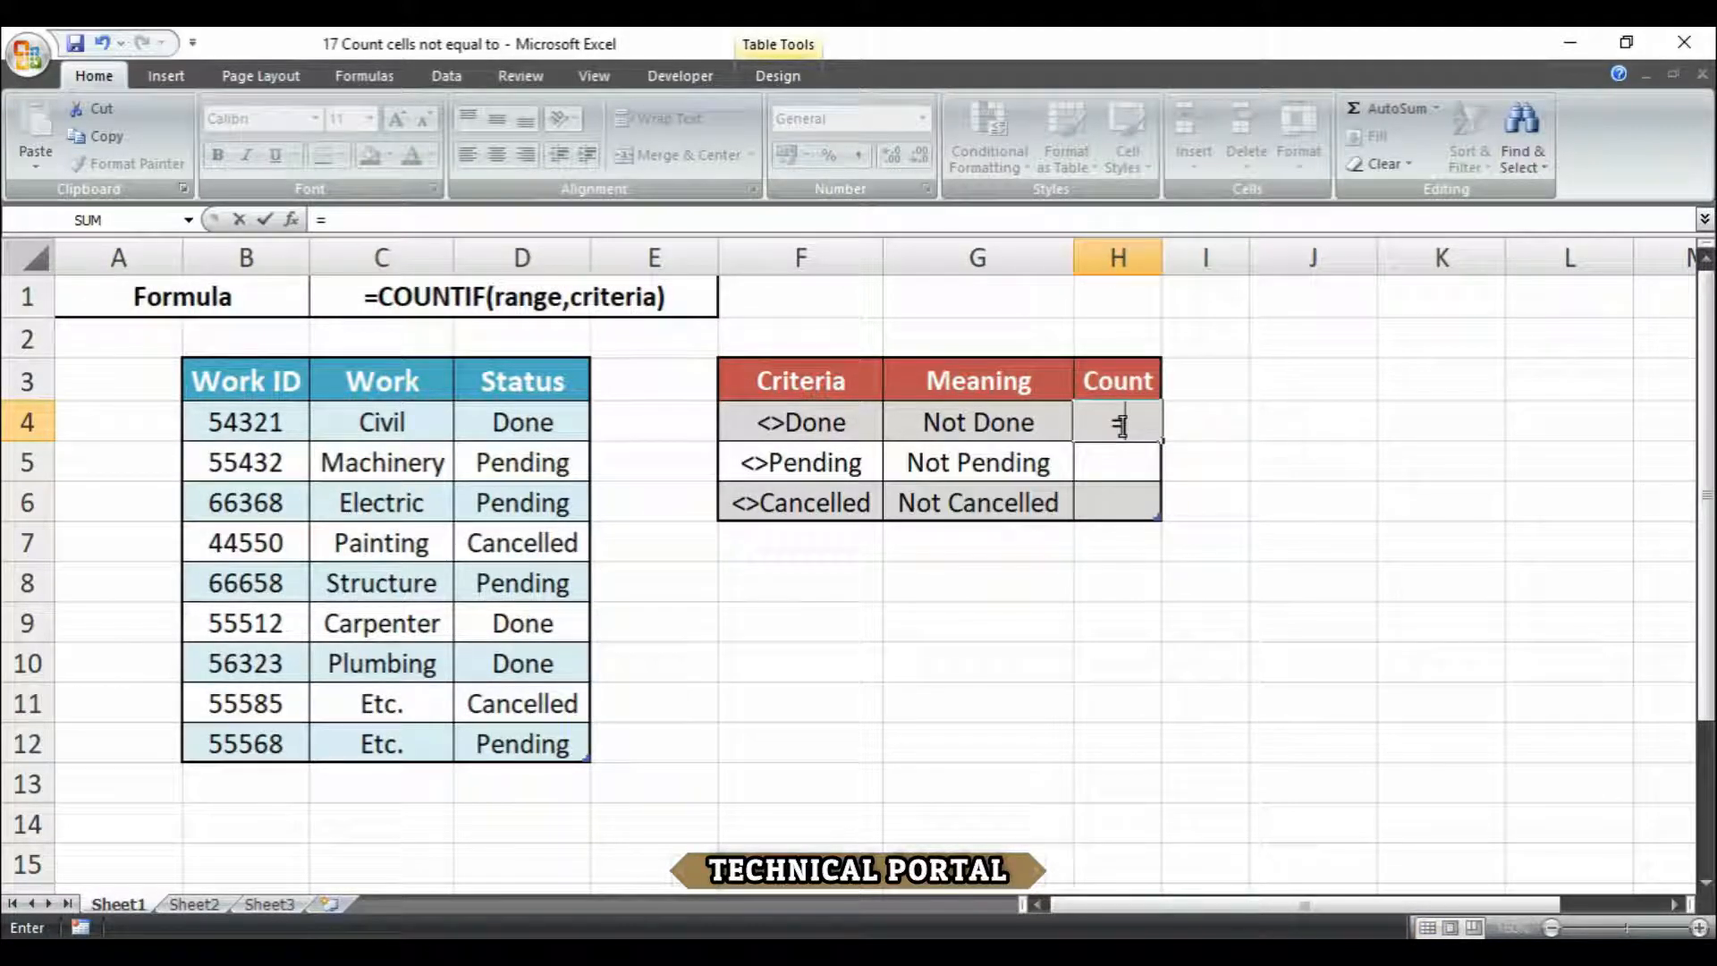
type("COUNTIF")
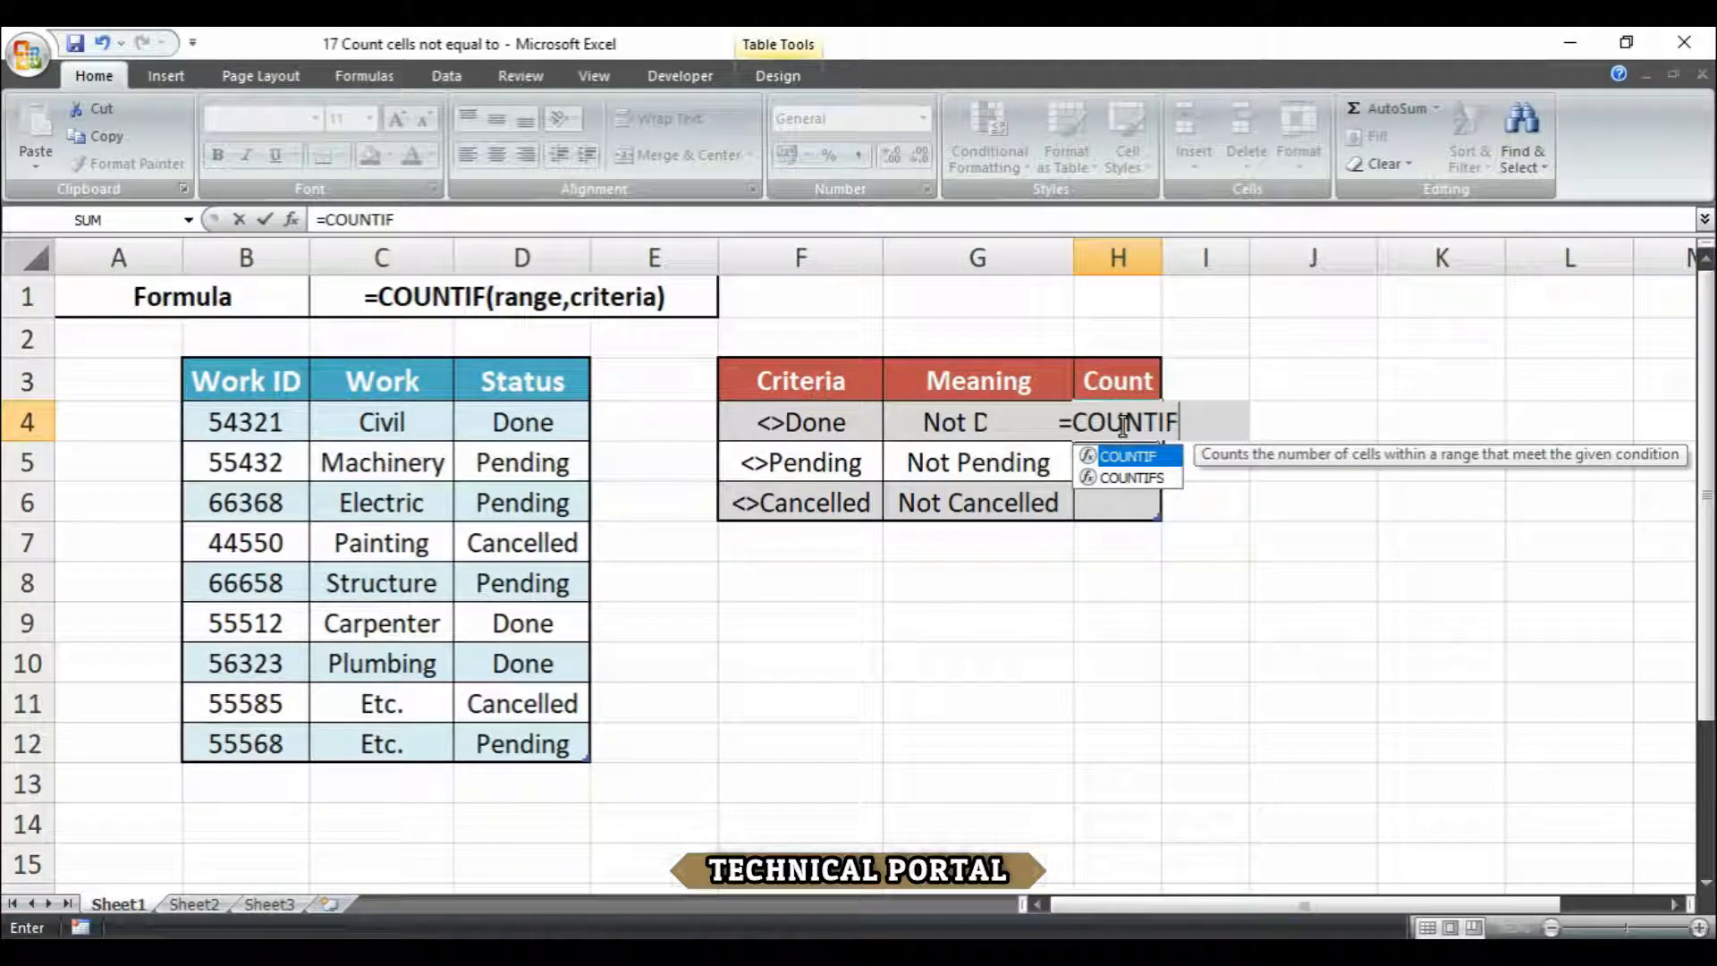
type("(")
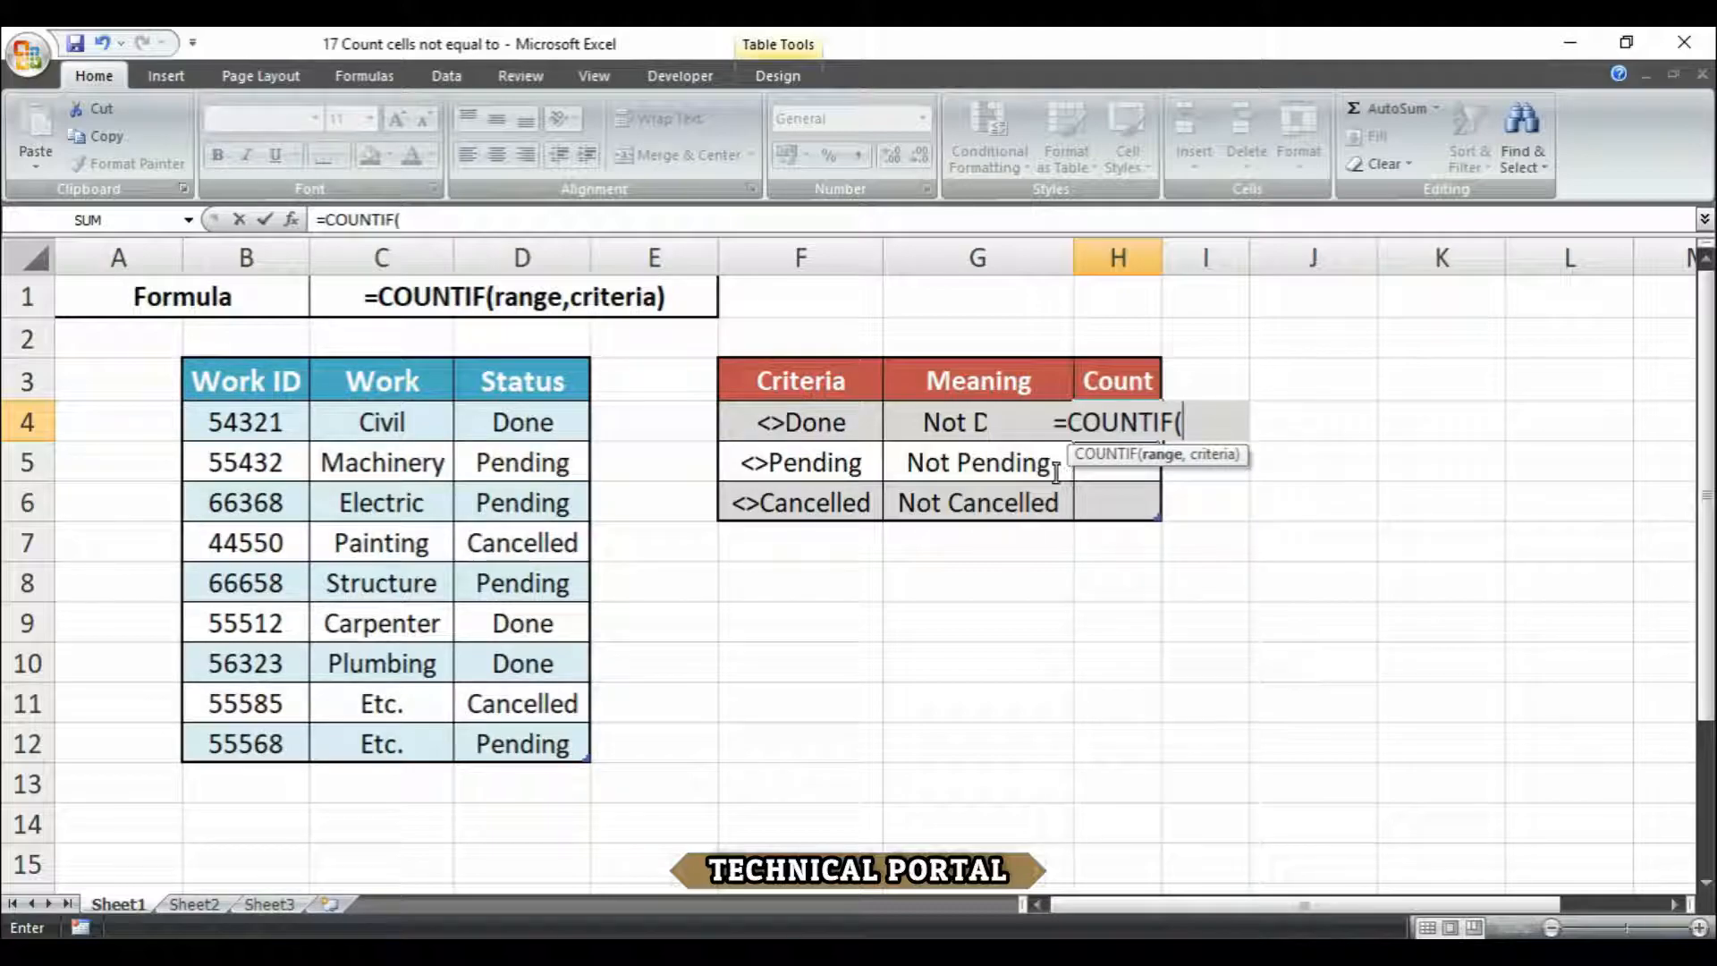
left_click_drag(547, 422, 531, 718)
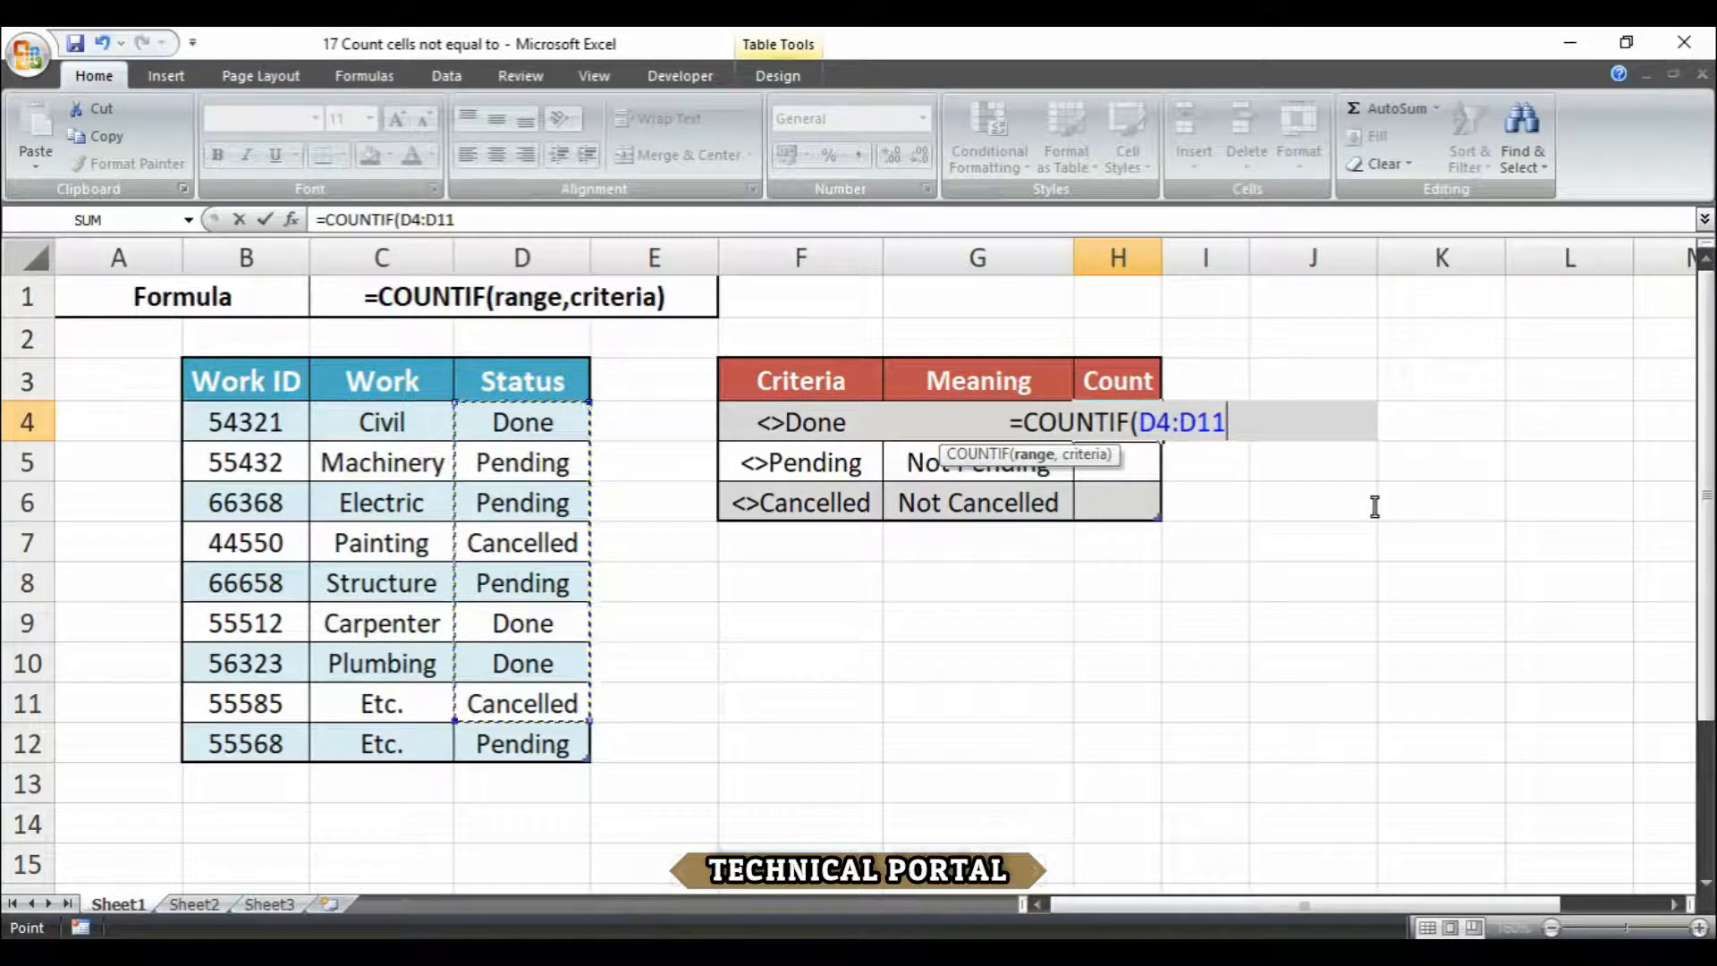
key("BackSpace")
type("2")
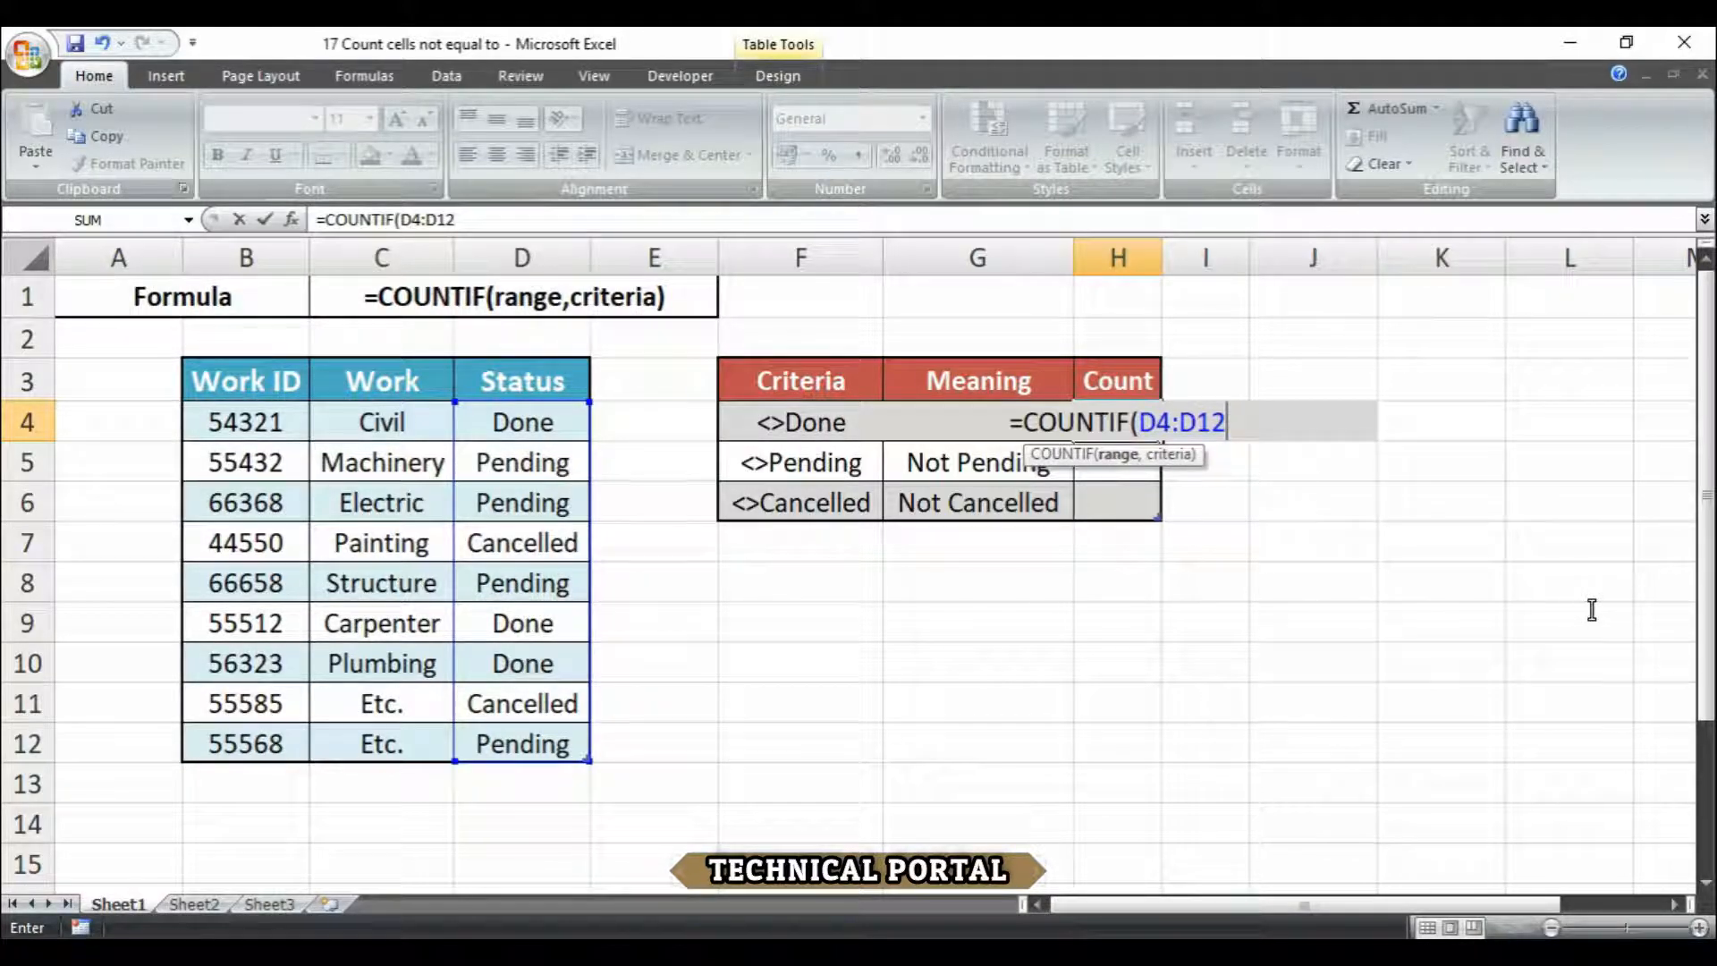
type(",")
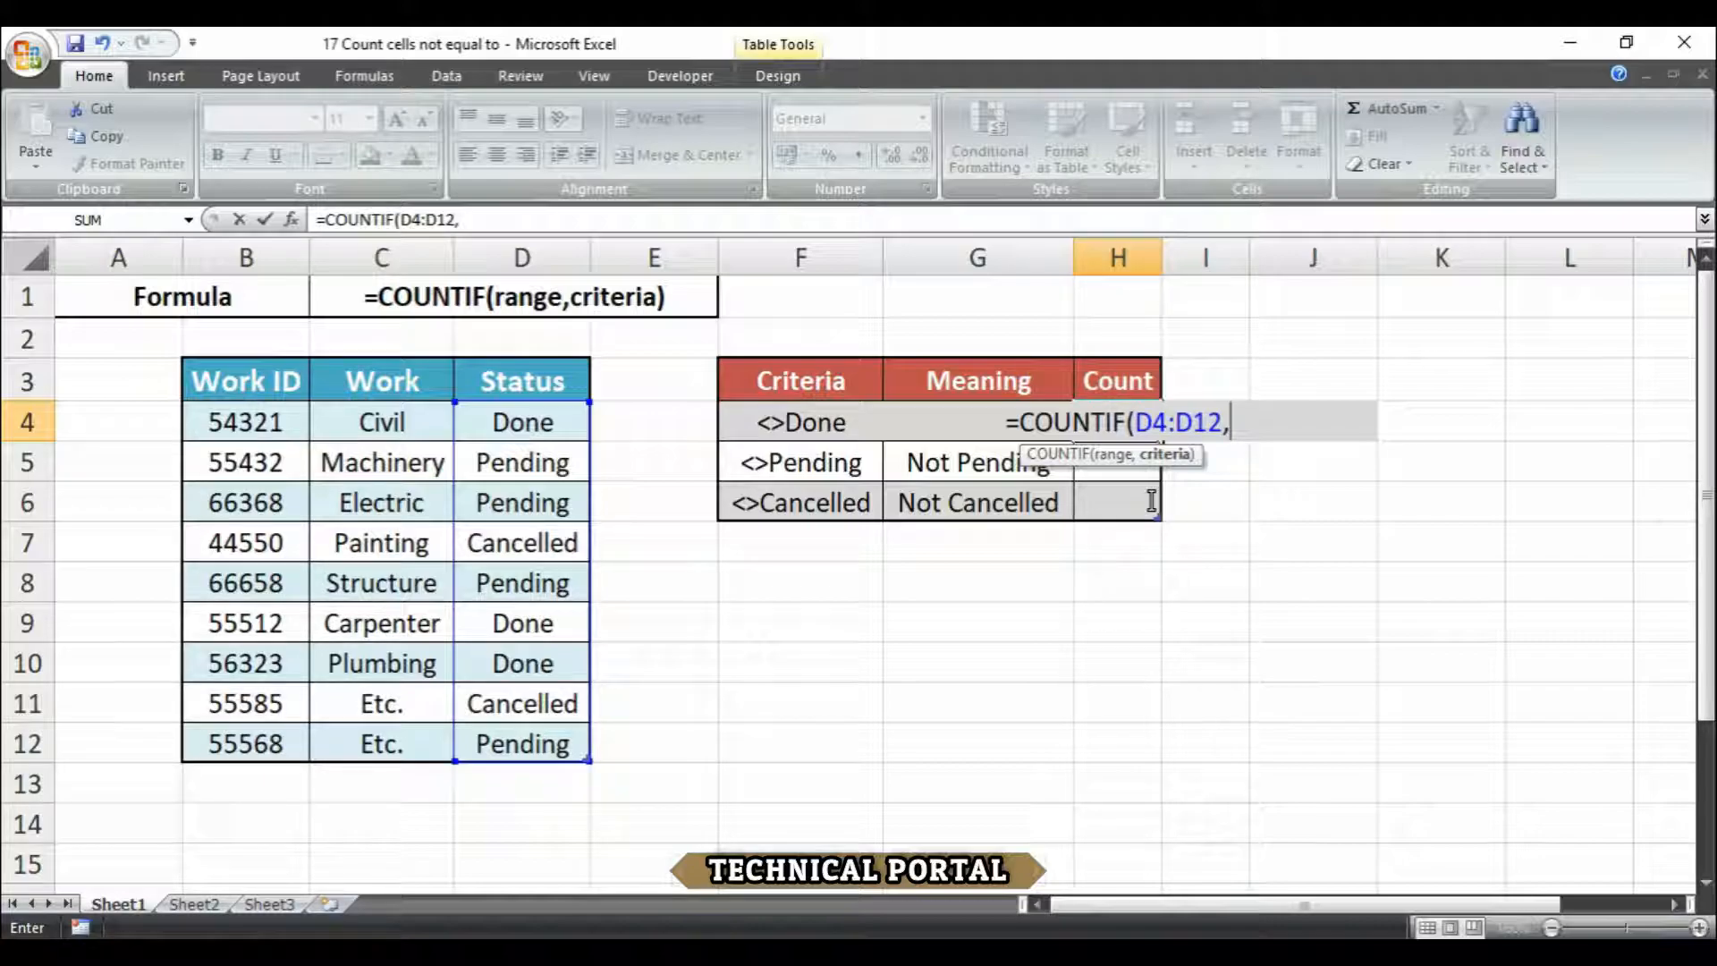
Complete the H4 formula with the criterion "<>Done" so it reads =COUNTIF(D4:D12,"<>Done").
type("\"")
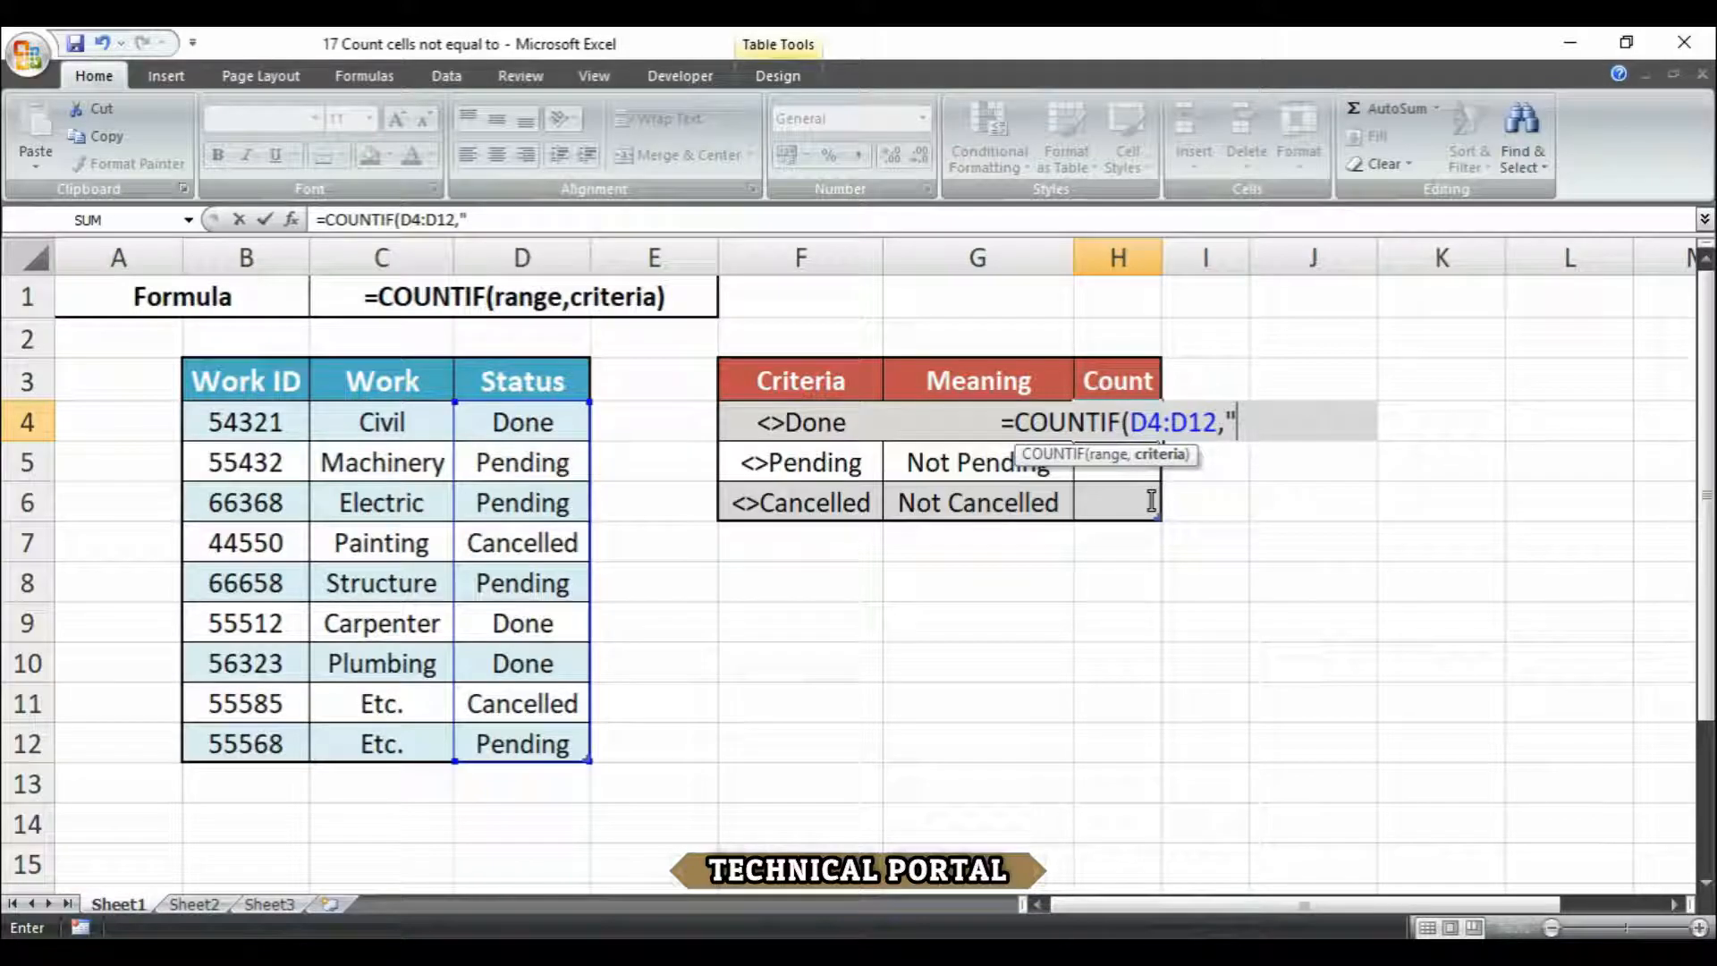
type("<")
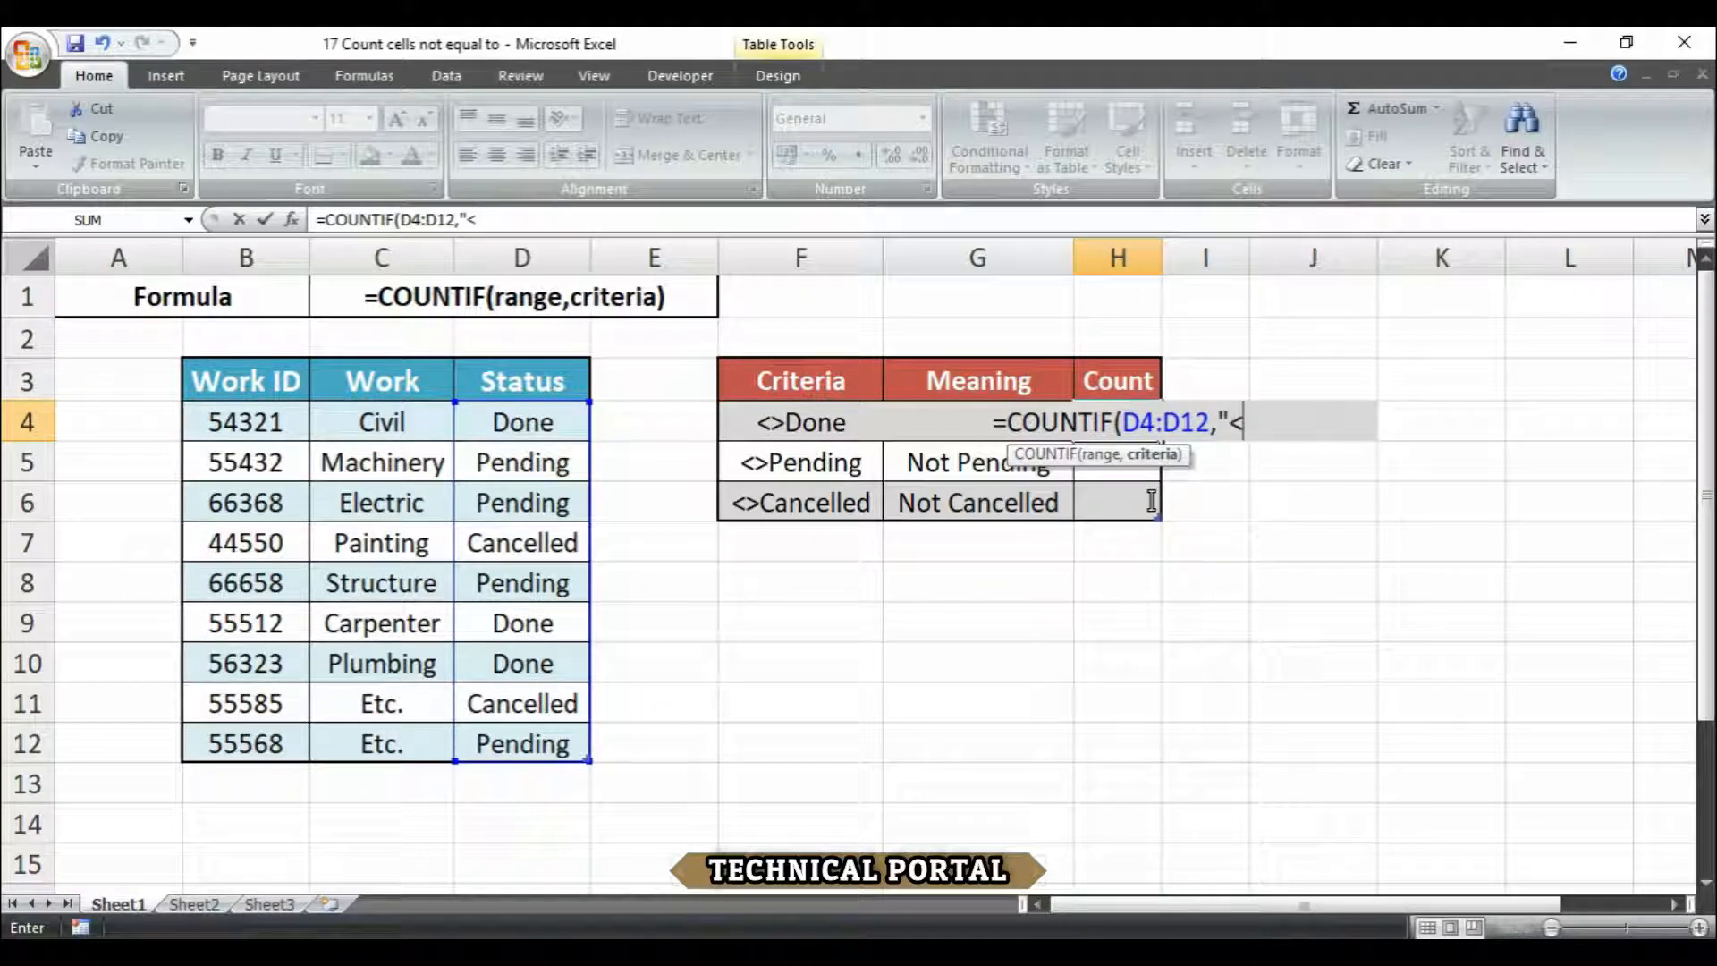
type(">")
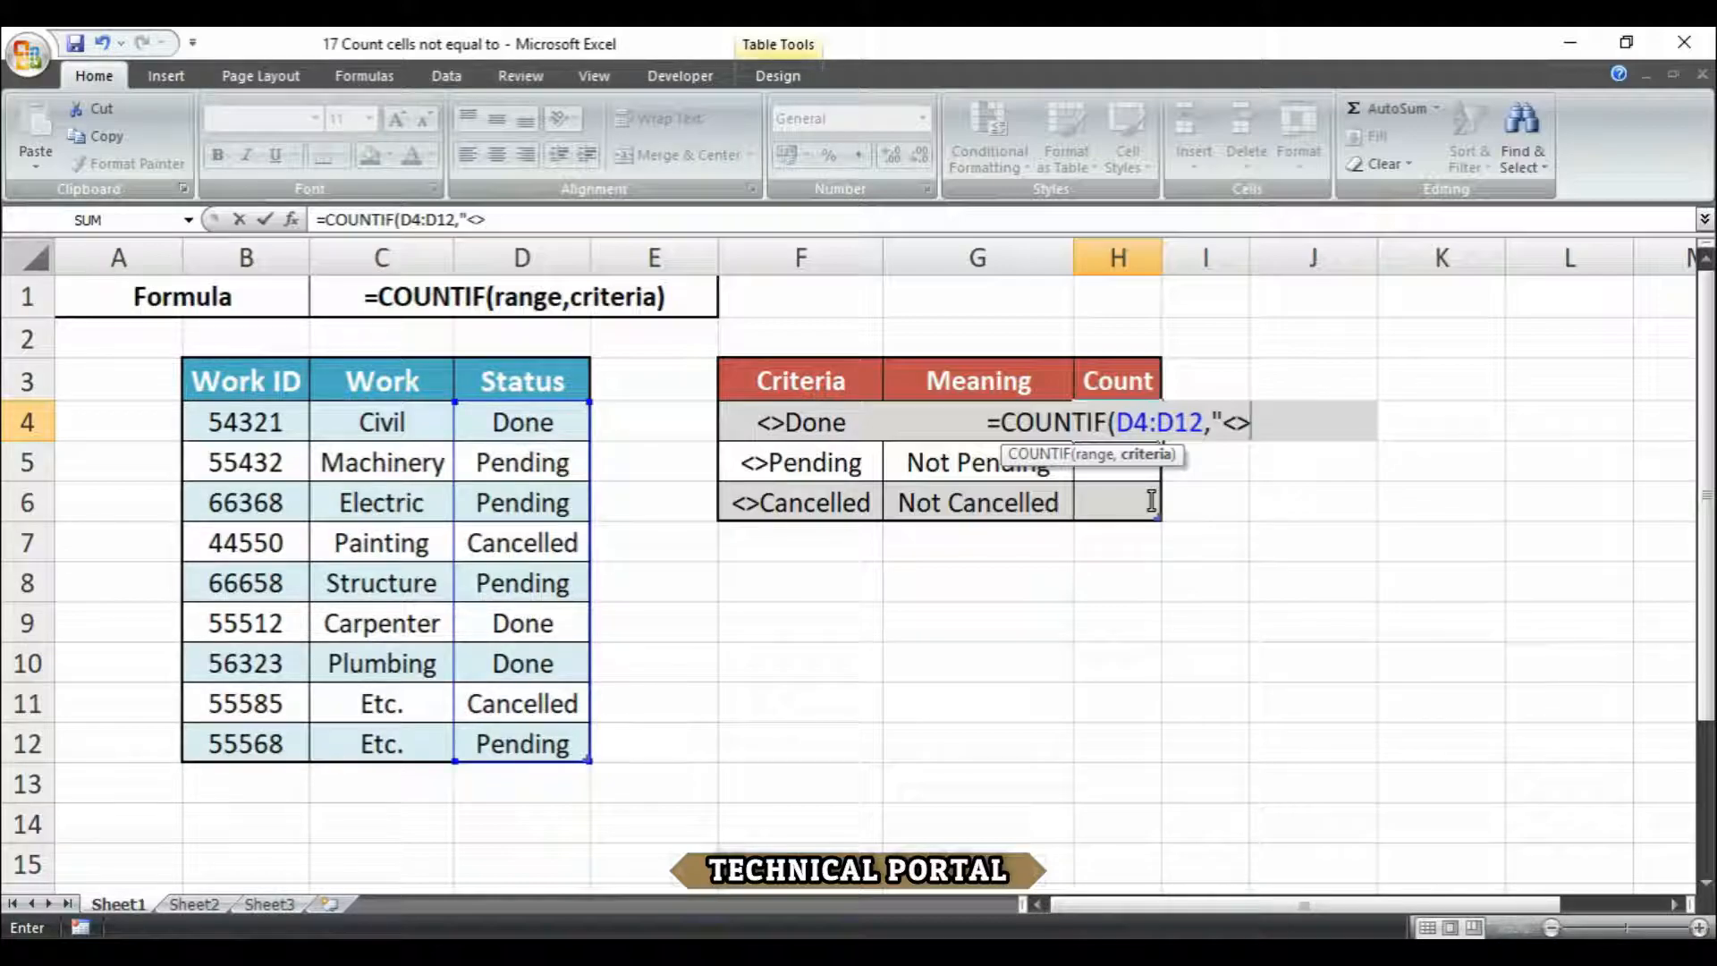
type("d")
key("BackSpace")
type("Done")
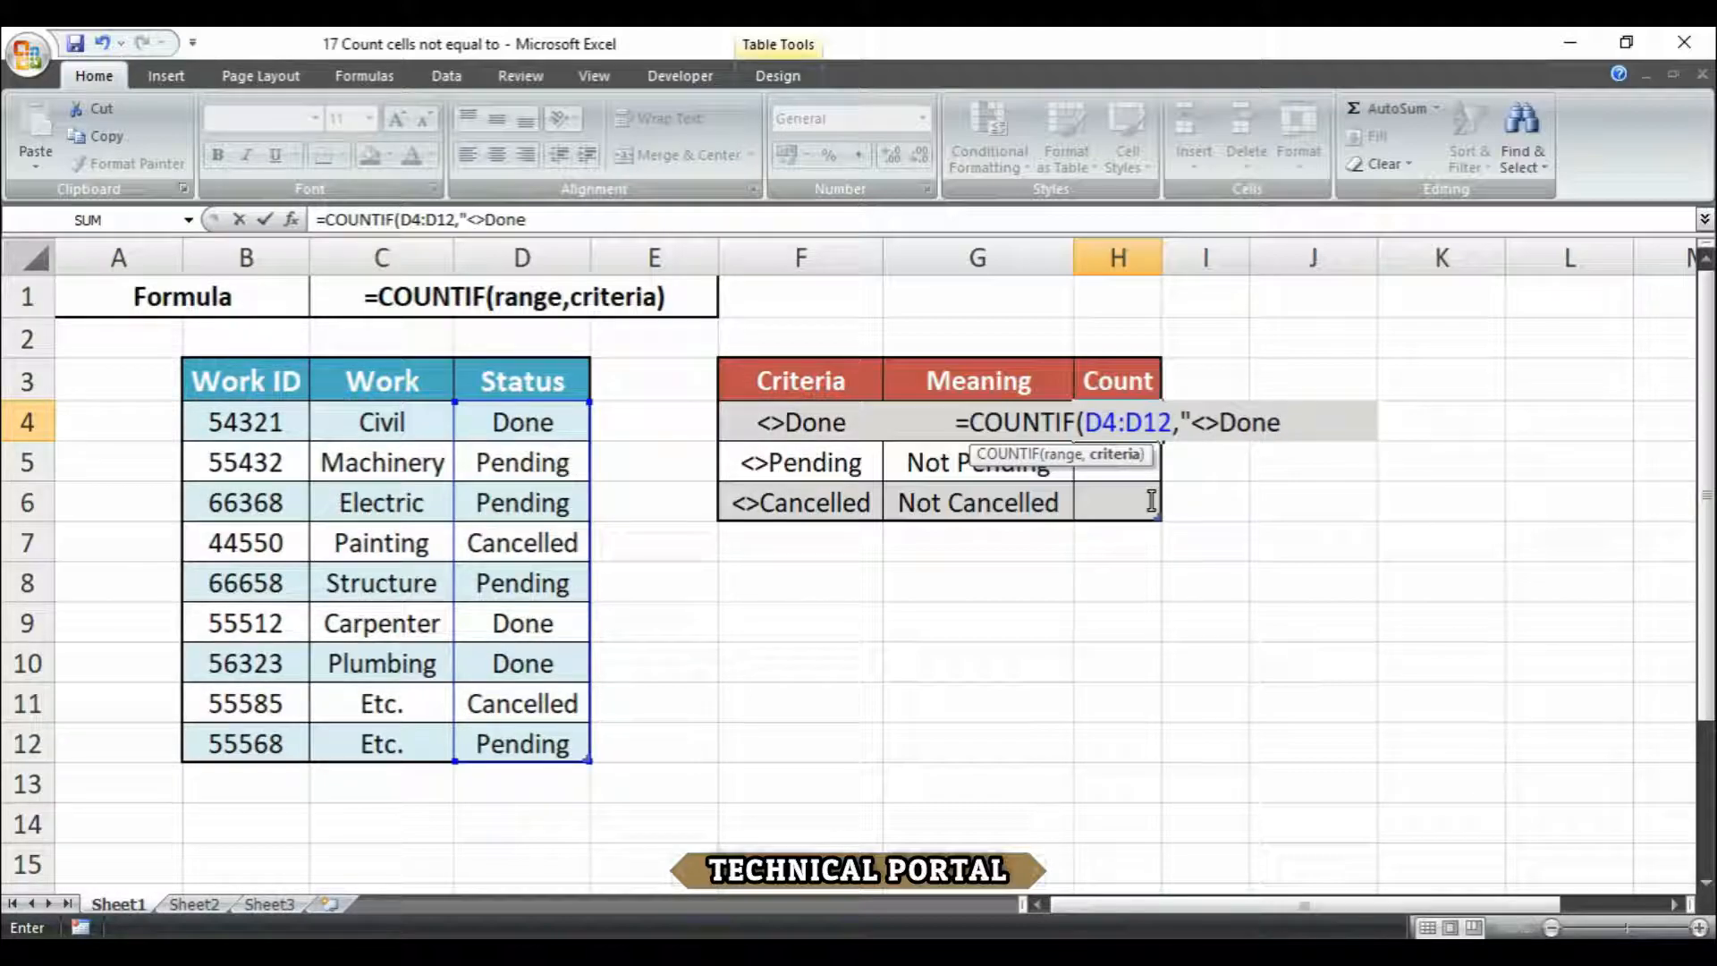
left_click_drag(1221, 423, 1285, 423)
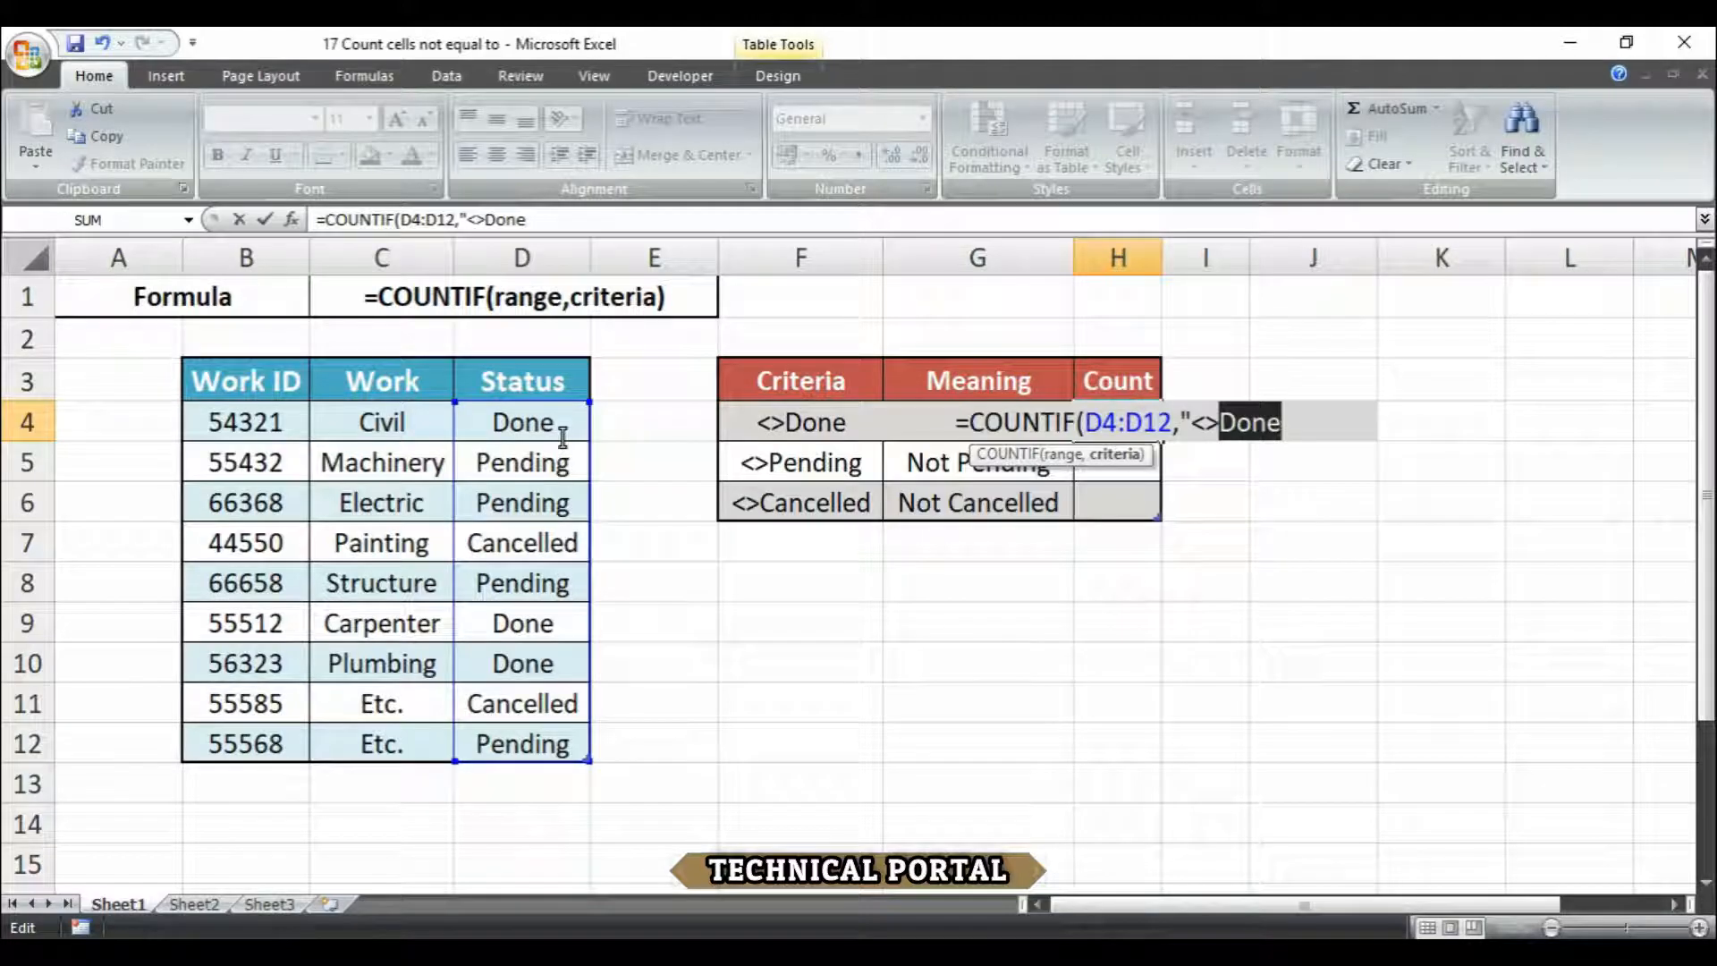
left_click(1291, 429)
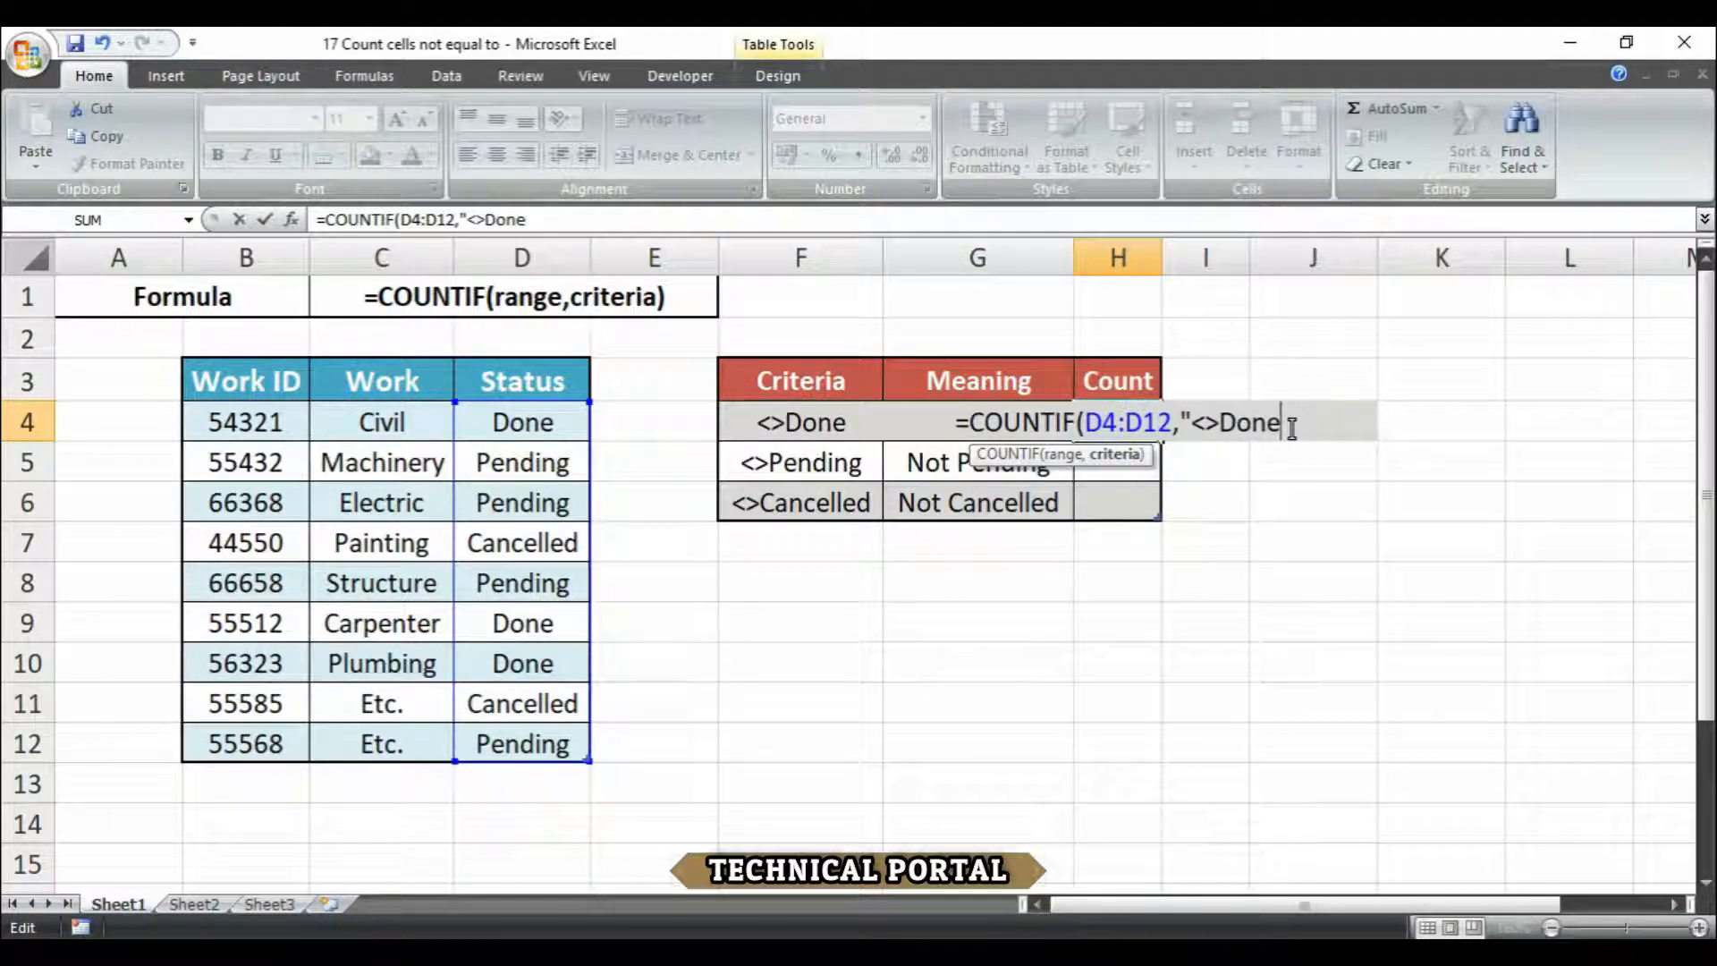
type("\"")
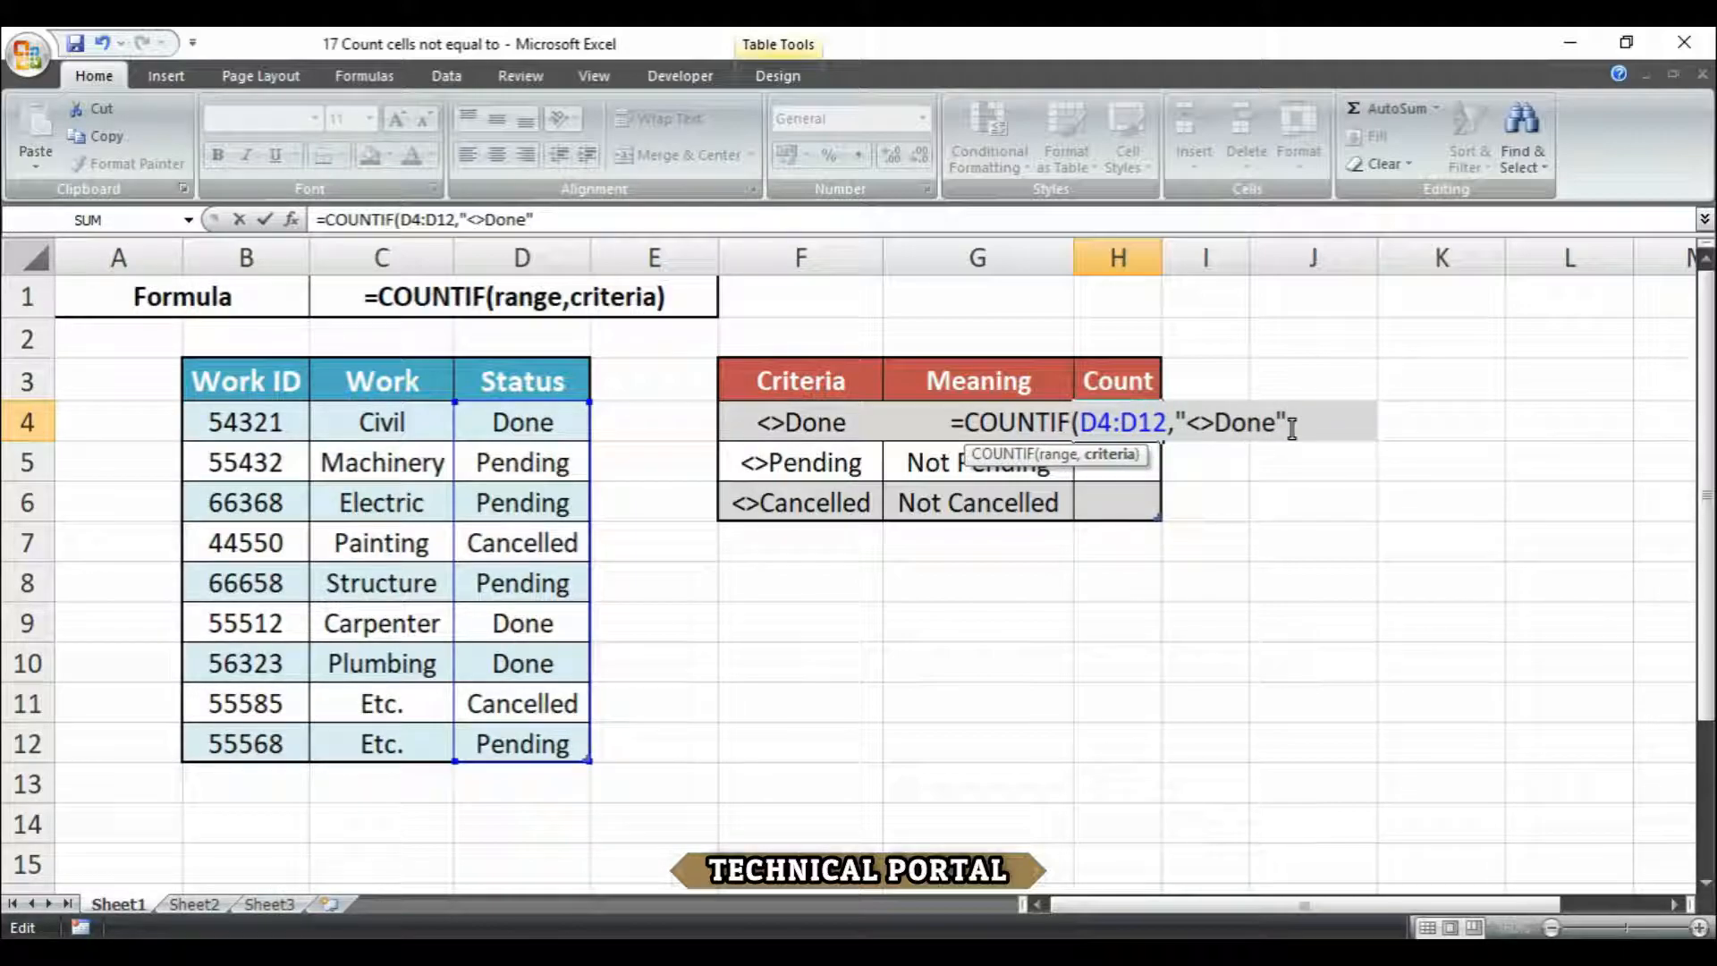
type(")")
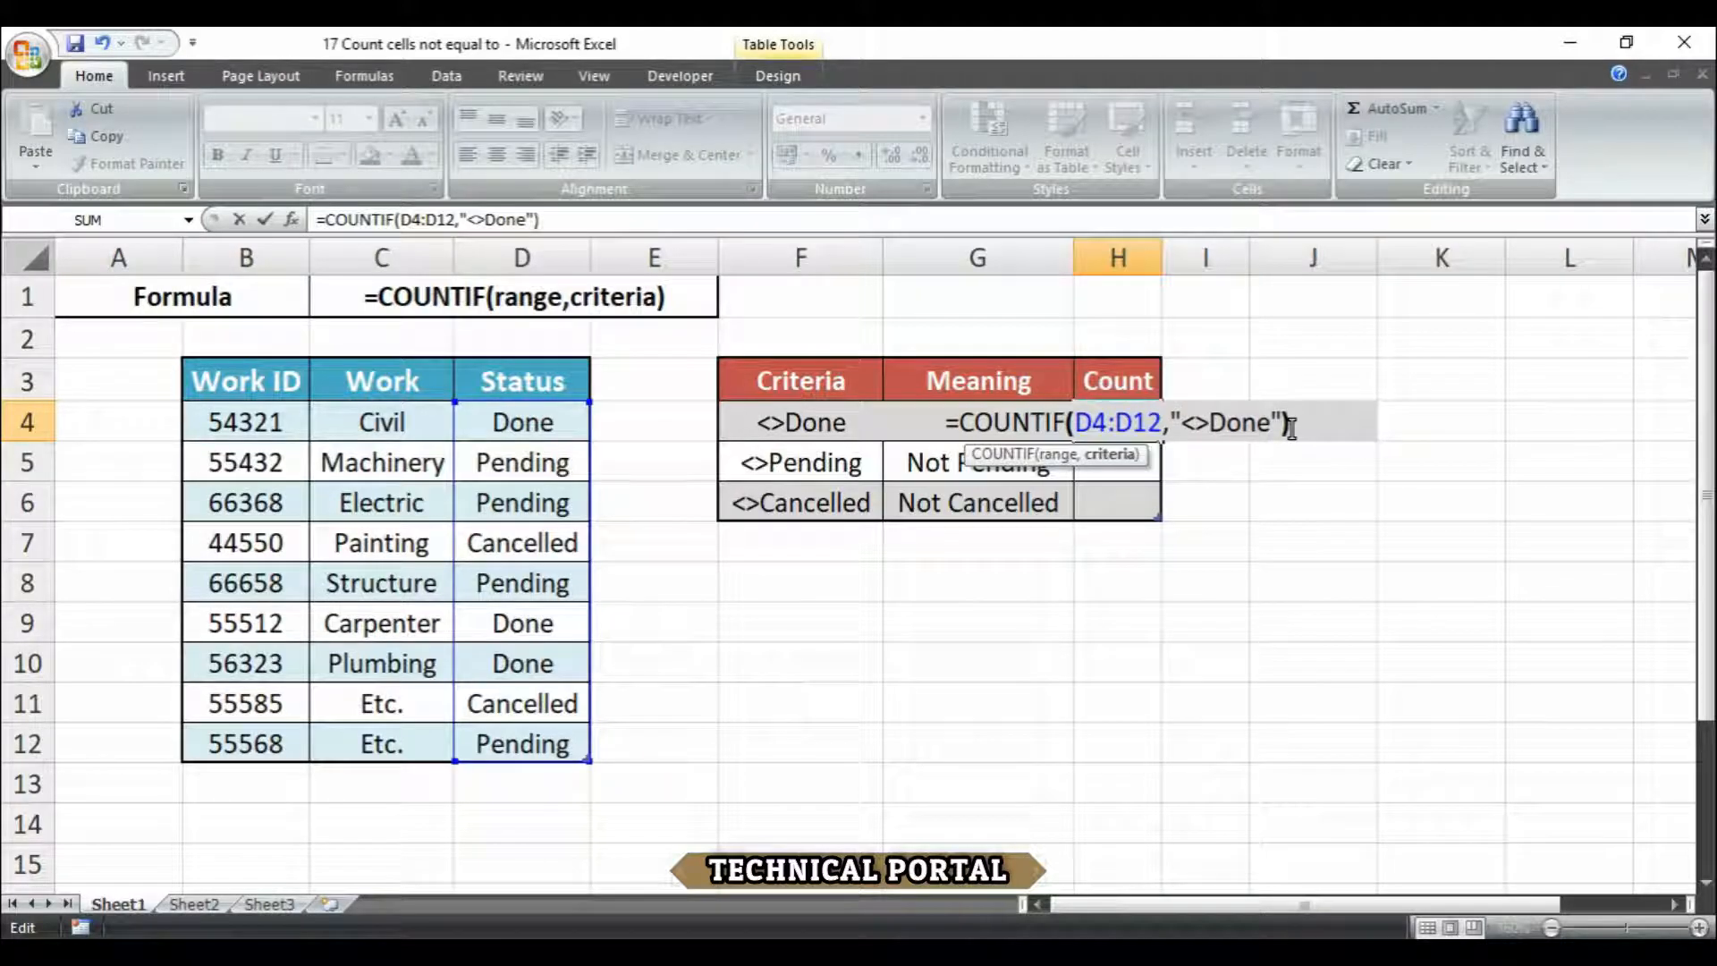
key("Return")
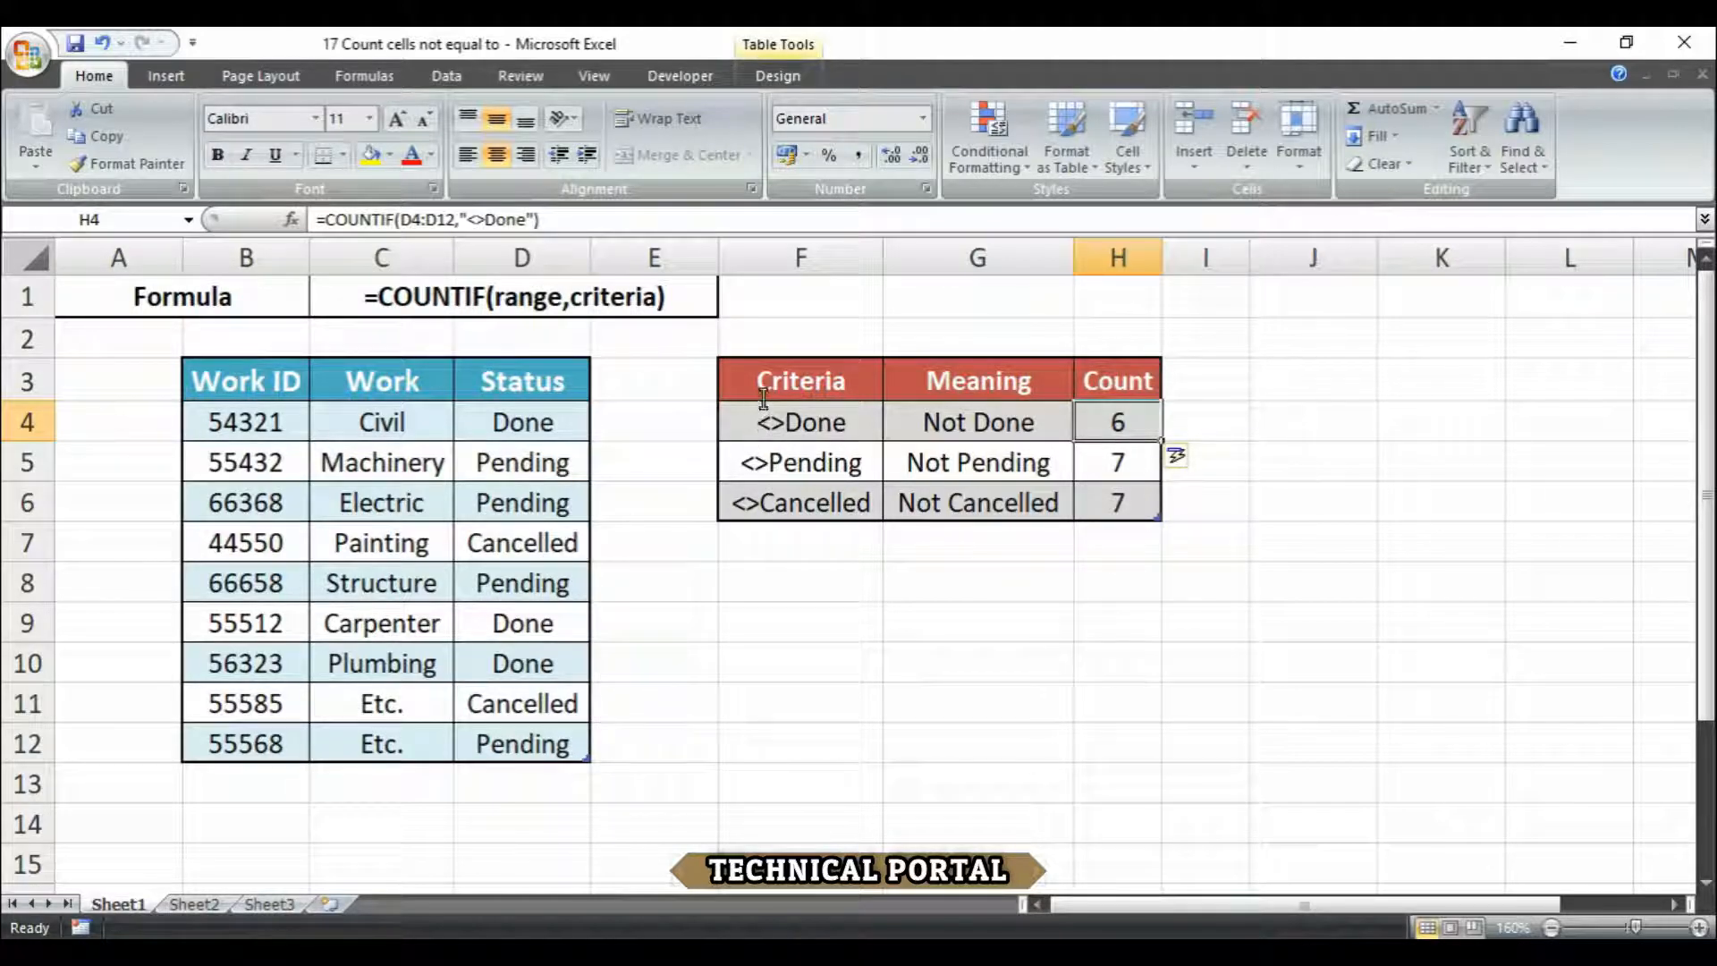
Change the status of the Civil work in D4 to Pending.
left_click_drag(761, 380, 1191, 513)
left_click(1116, 422)
left_click(539, 429)
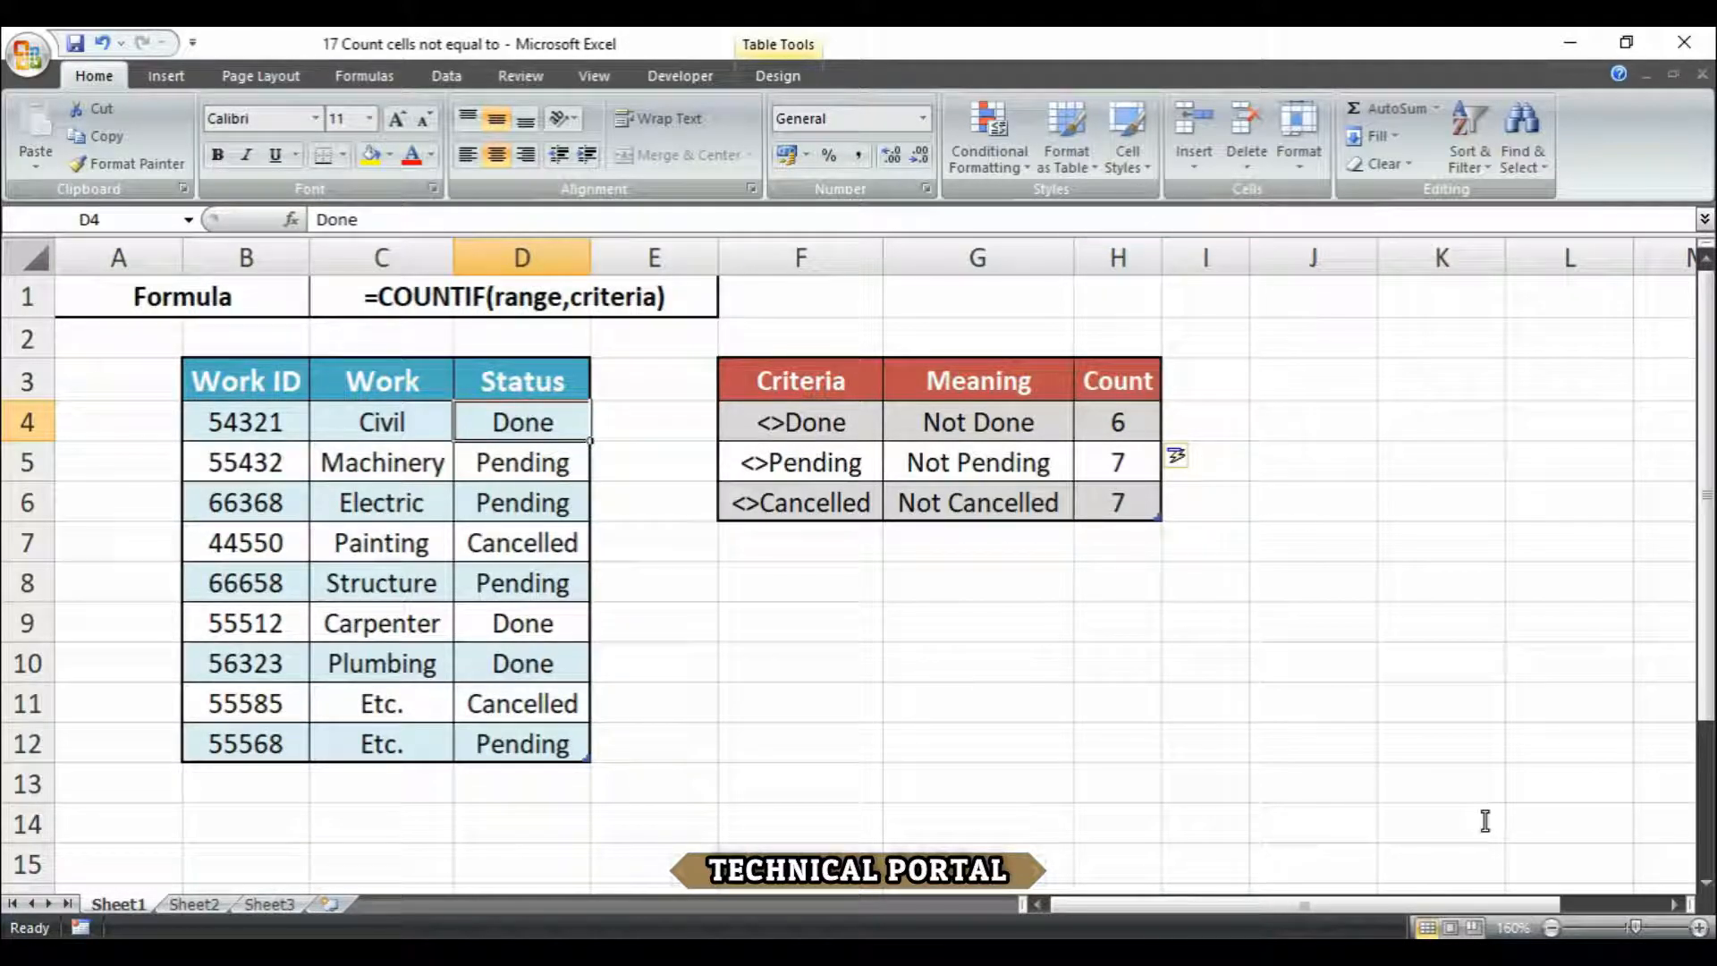
type("pending")
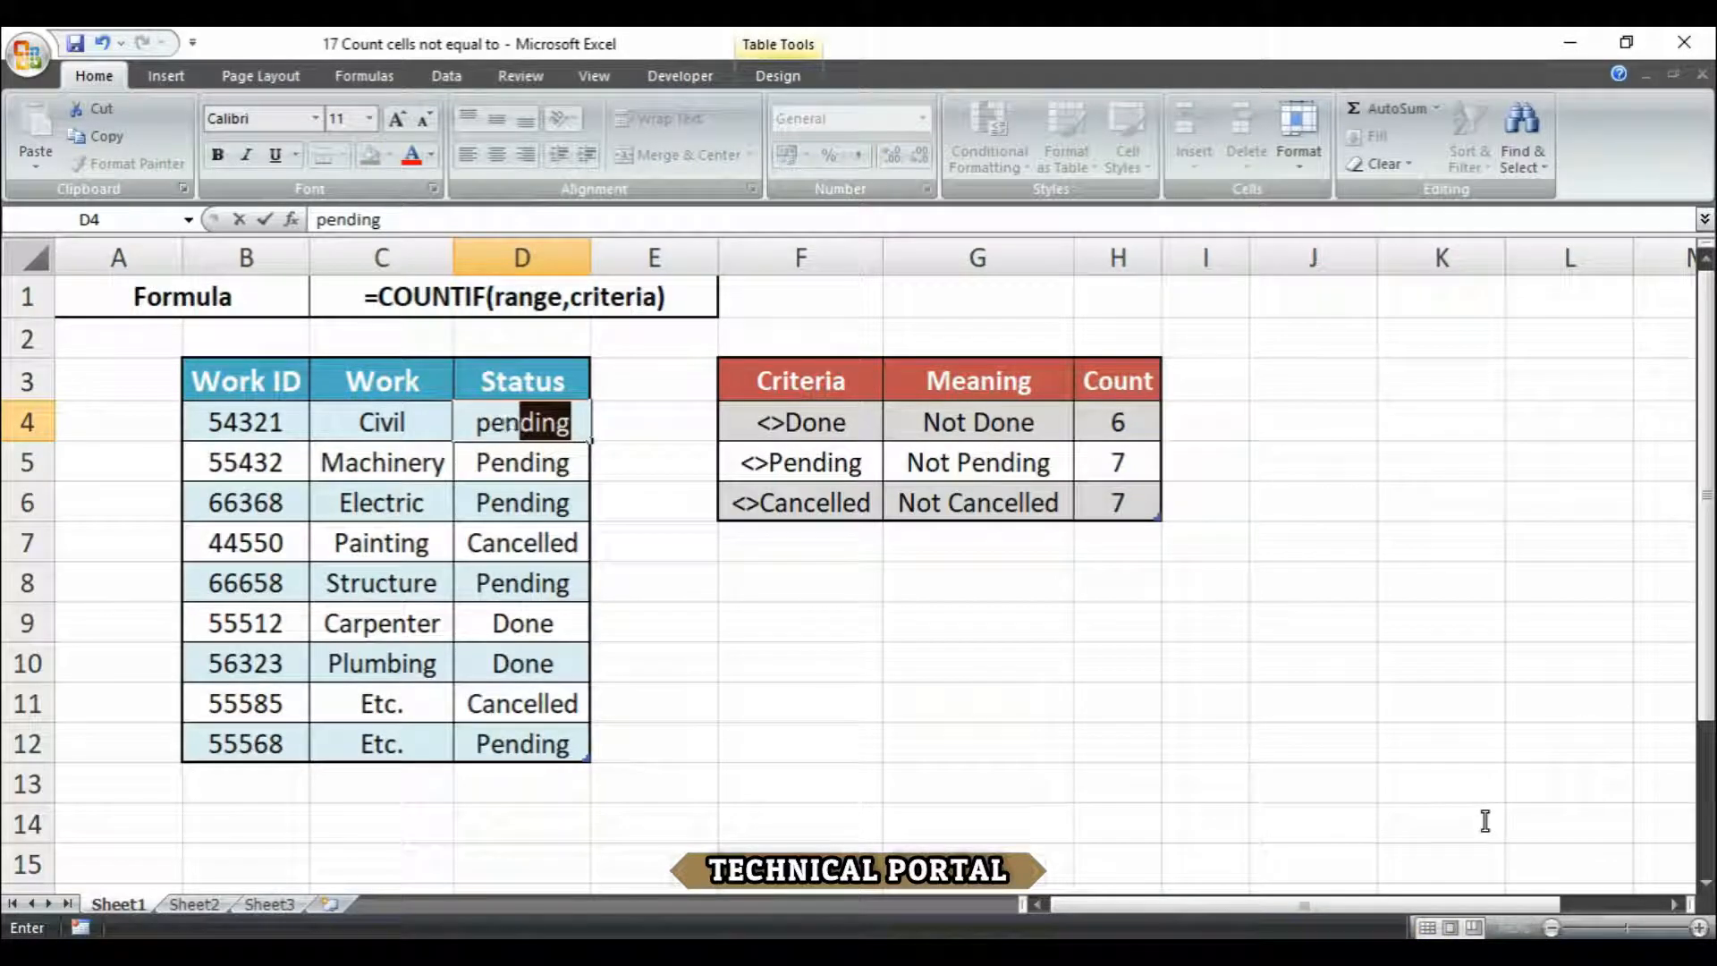
key("Return")
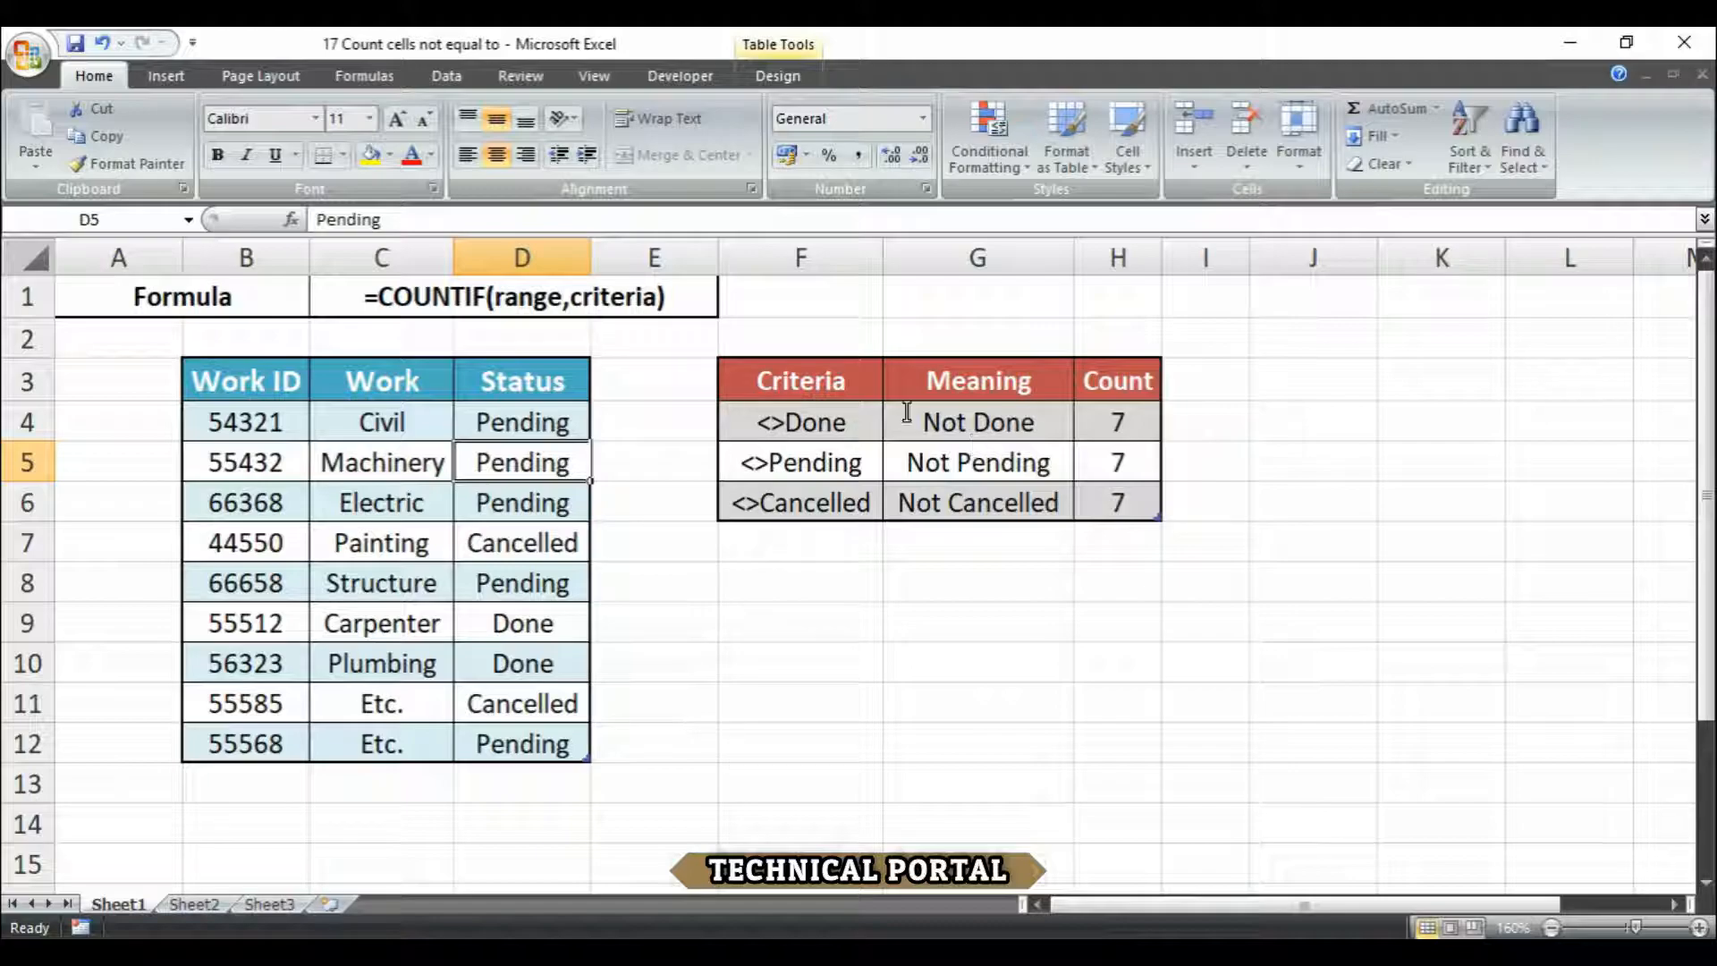
Check the Not Done count in H4 and its meaning against the changed Civil status.
key("Up")
key("Right")
key("Right")
key("Right")
key("Right")
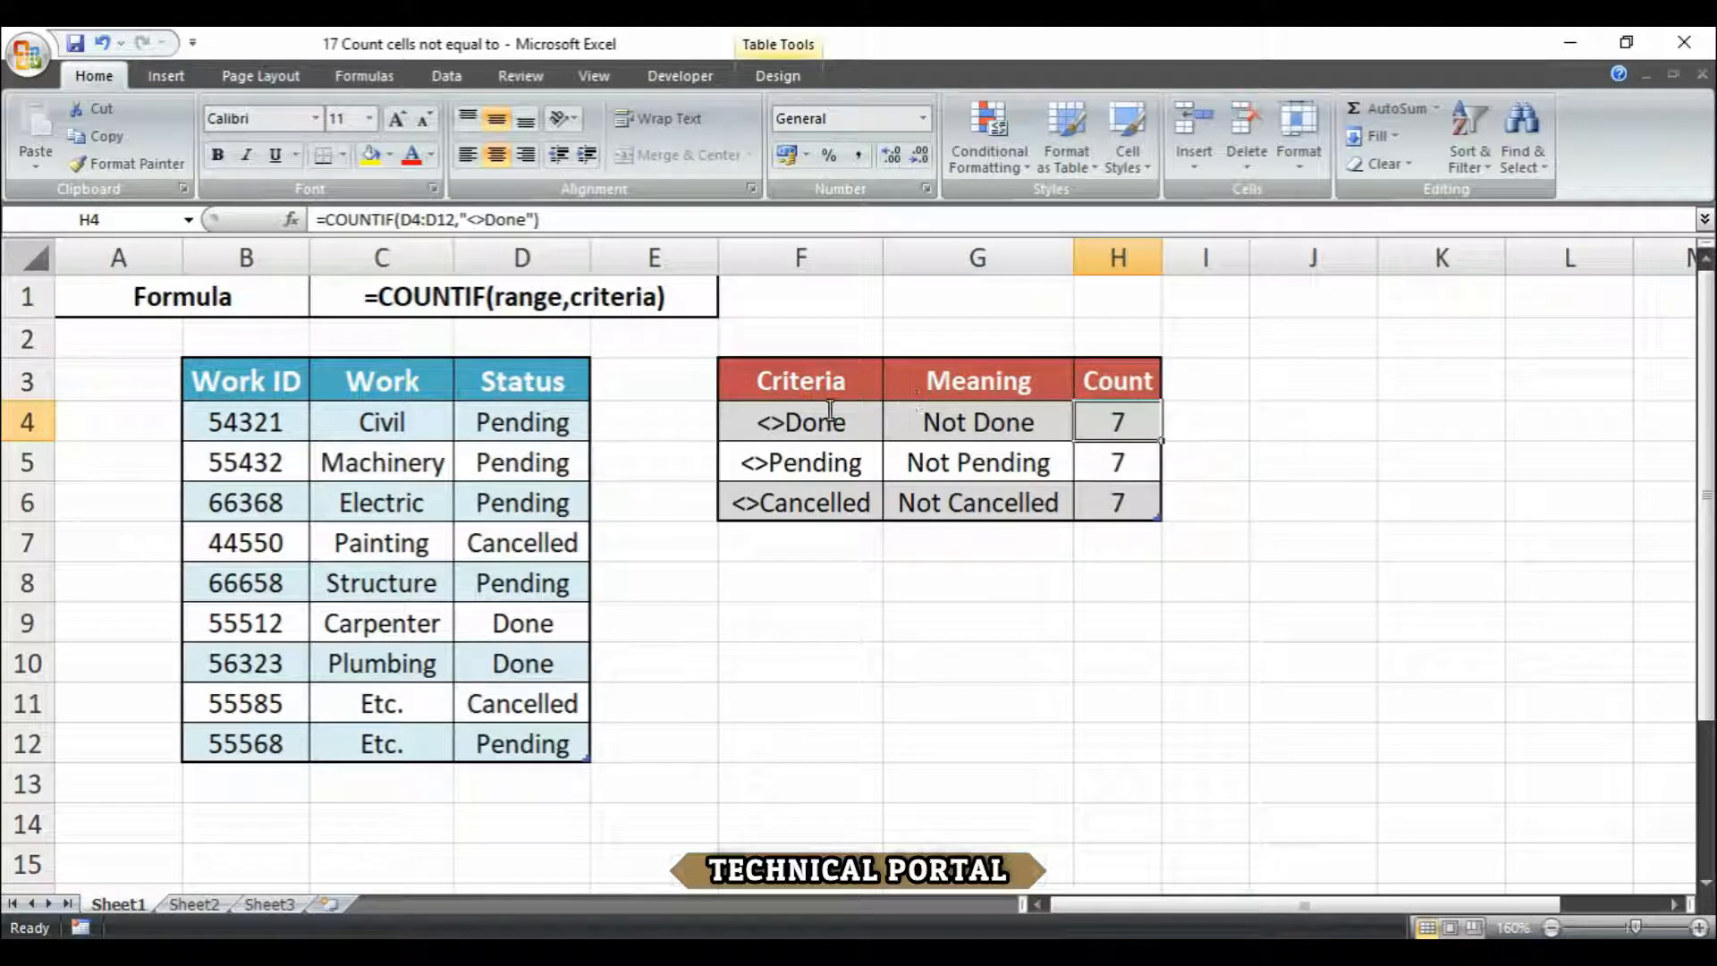
left_click(1003, 429)
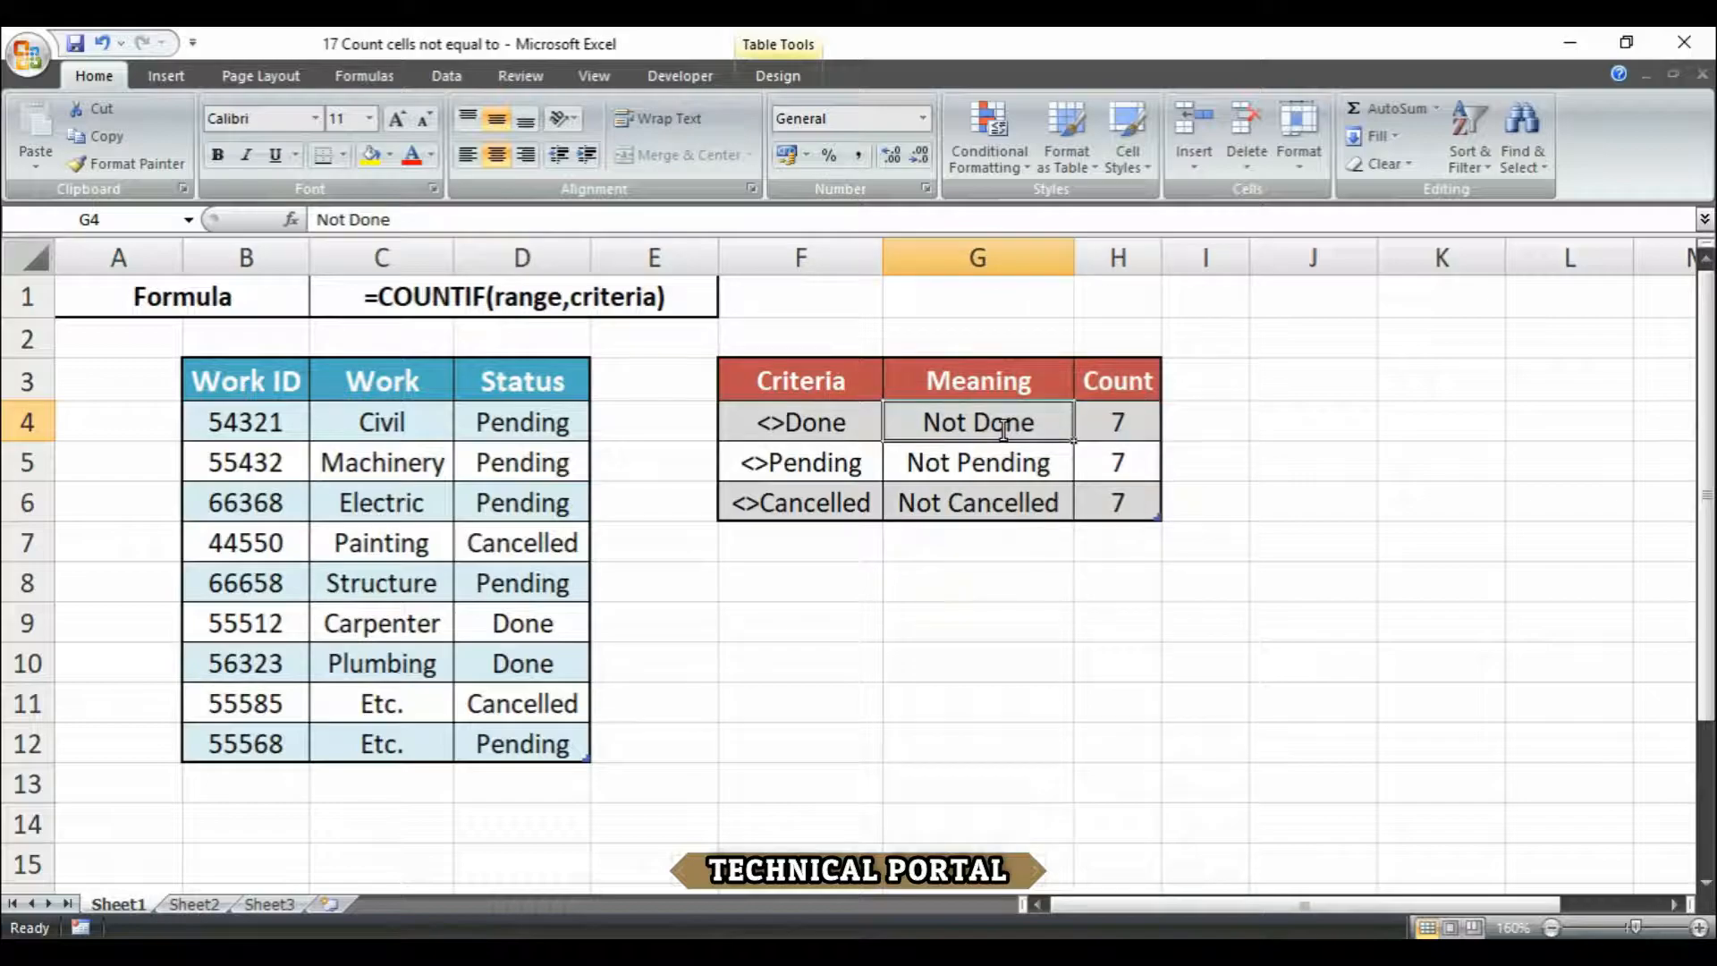
Check the Not Done count by selecting the Done statuses in D9:D10 and, separately, the other statuses in D4:D8 and D11:D12.
left_click(522, 623)
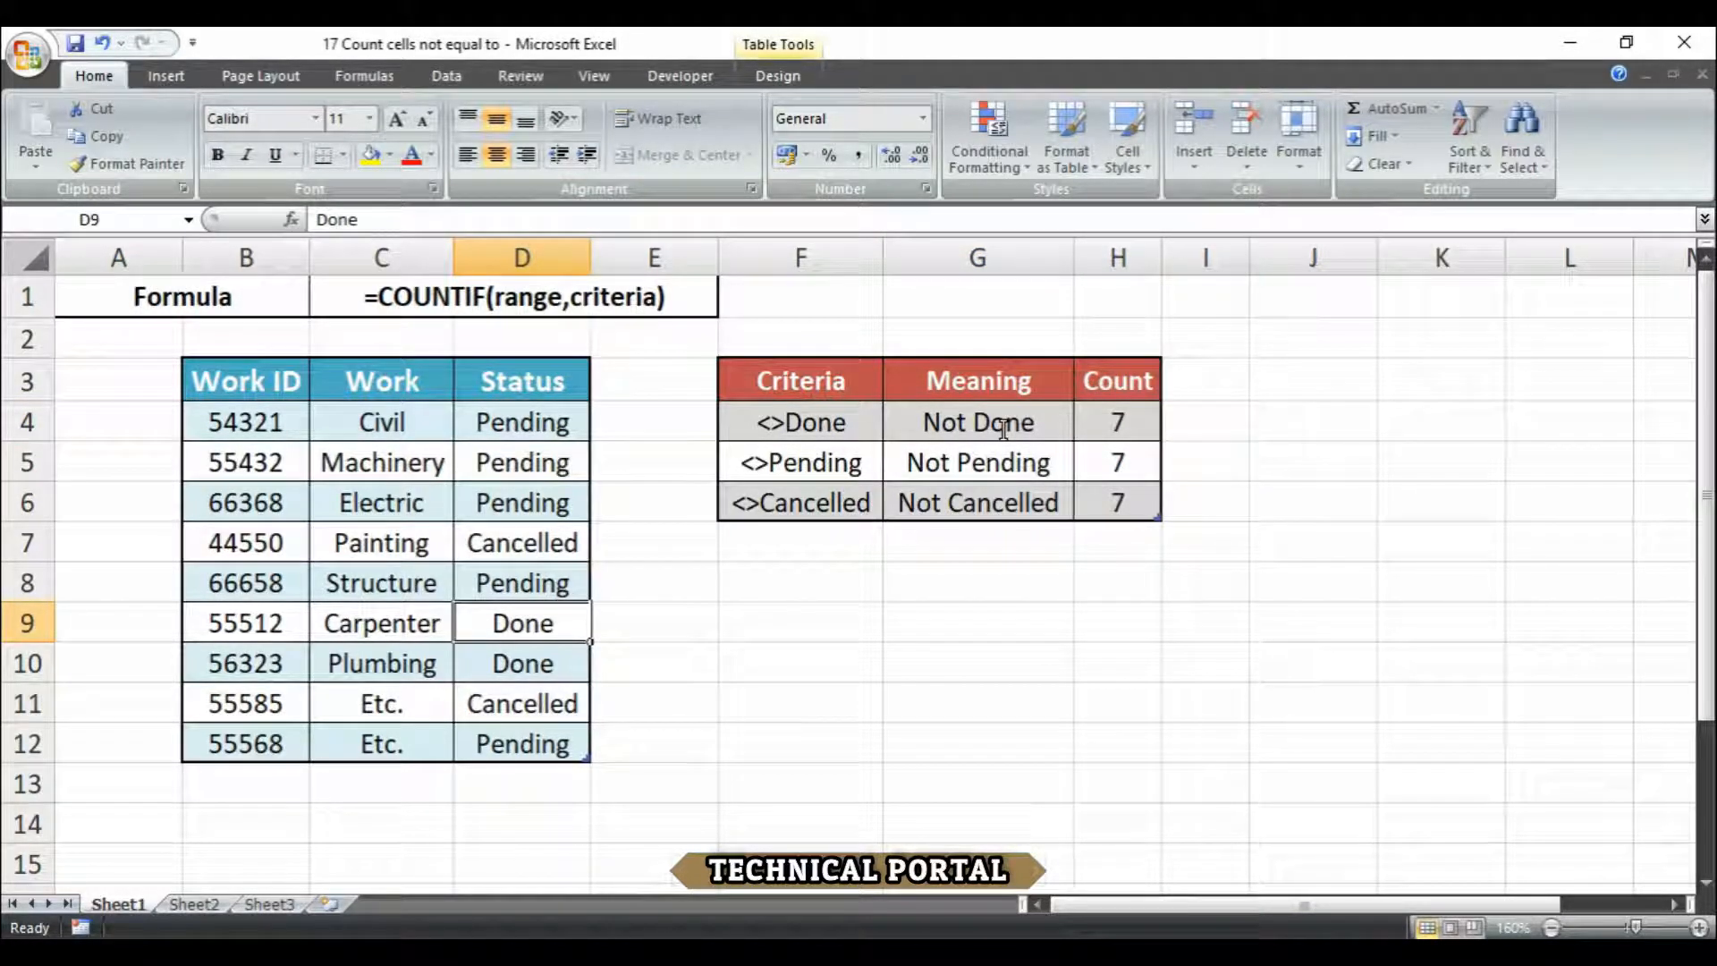
left_click(522, 664, "ctrl")
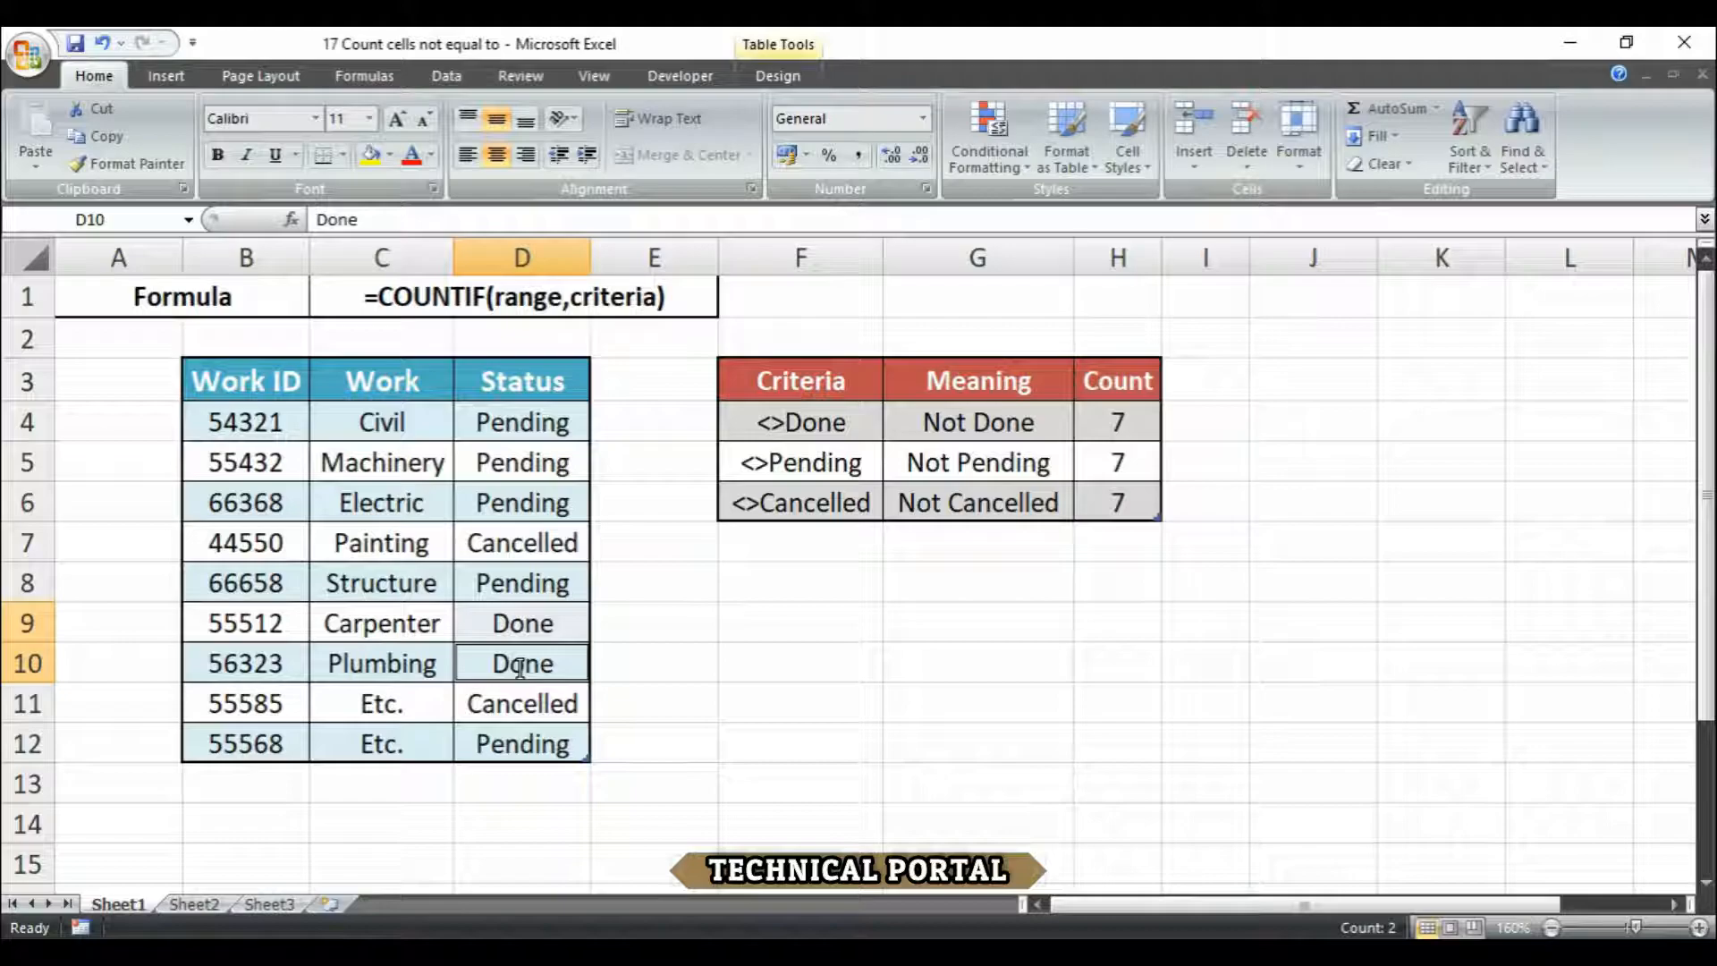
left_click(514, 421)
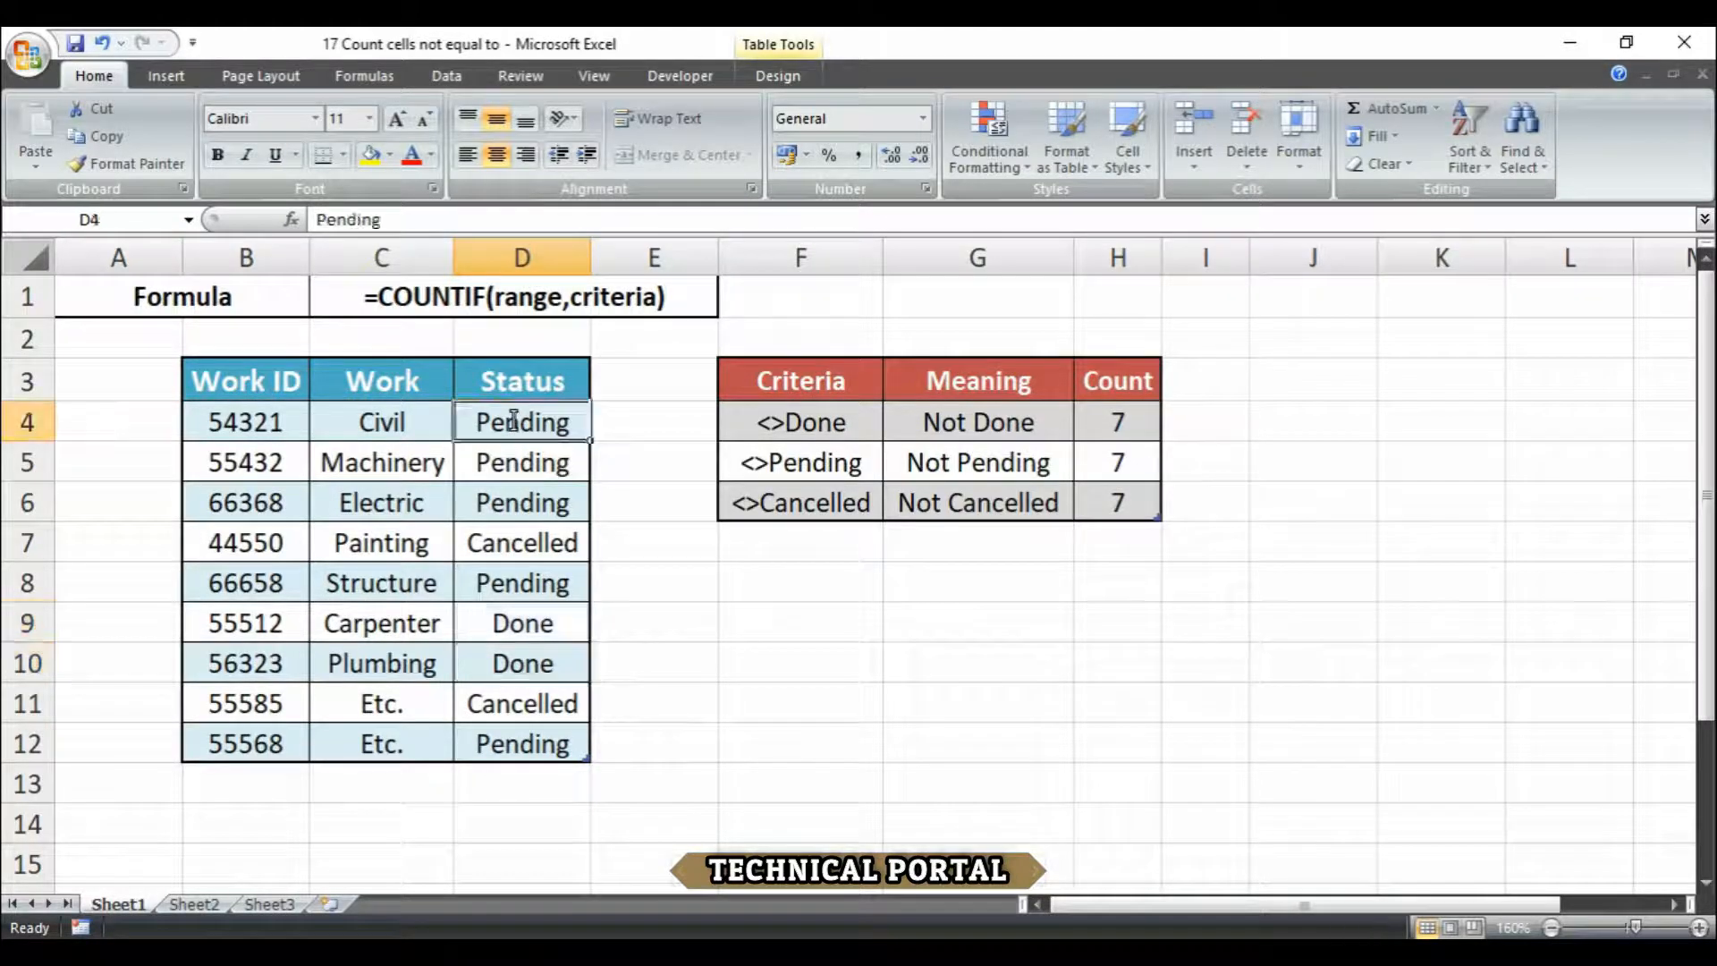
key("shift+Down")
key("shift+Down")
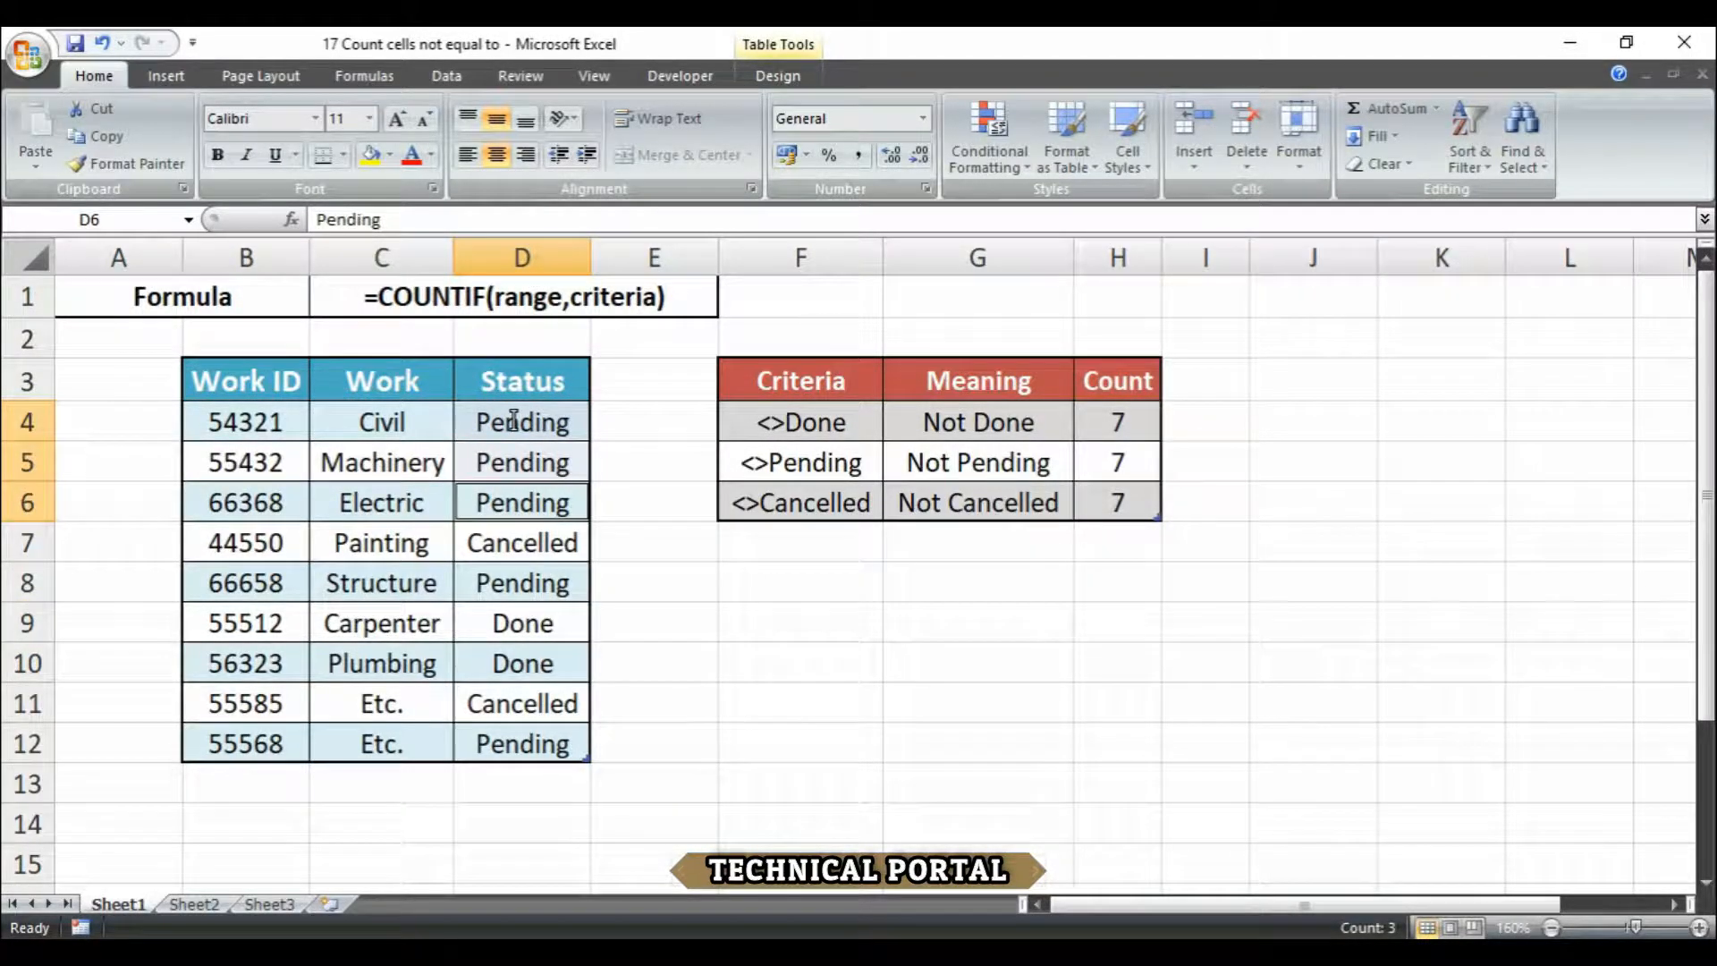
left_click(516, 542, "ctrl")
left_click(519, 583, "ctrl")
left_click(515, 704, "ctrl")
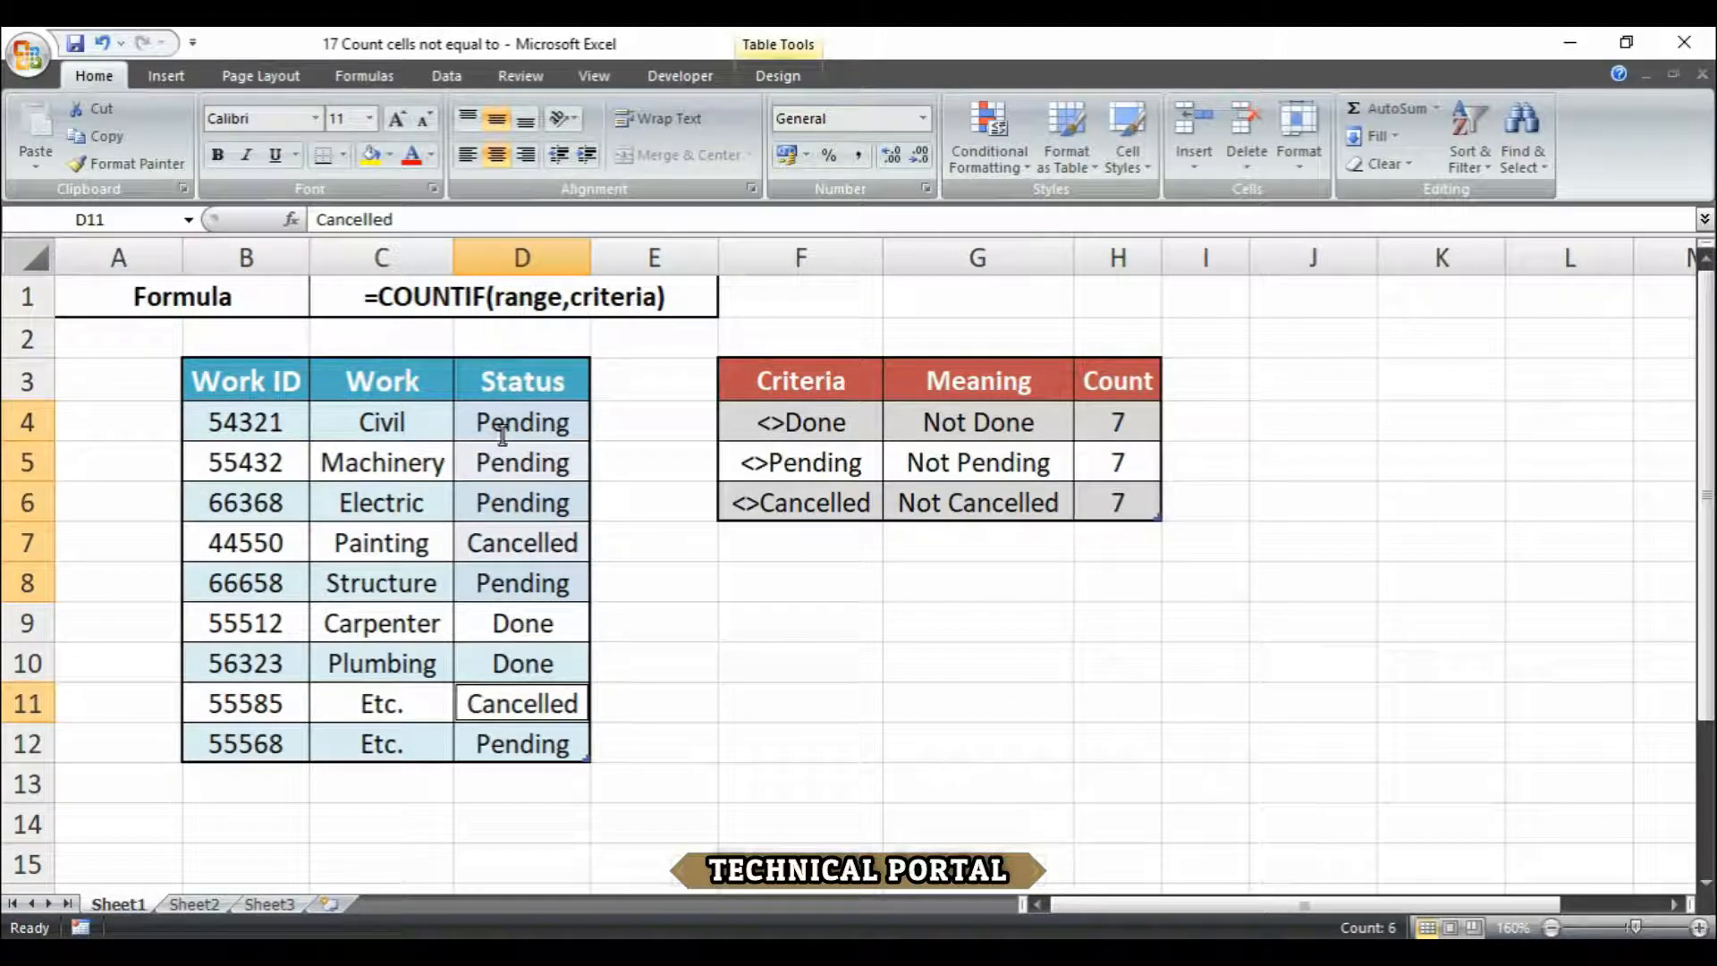
left_click(518, 744, "ctrl")
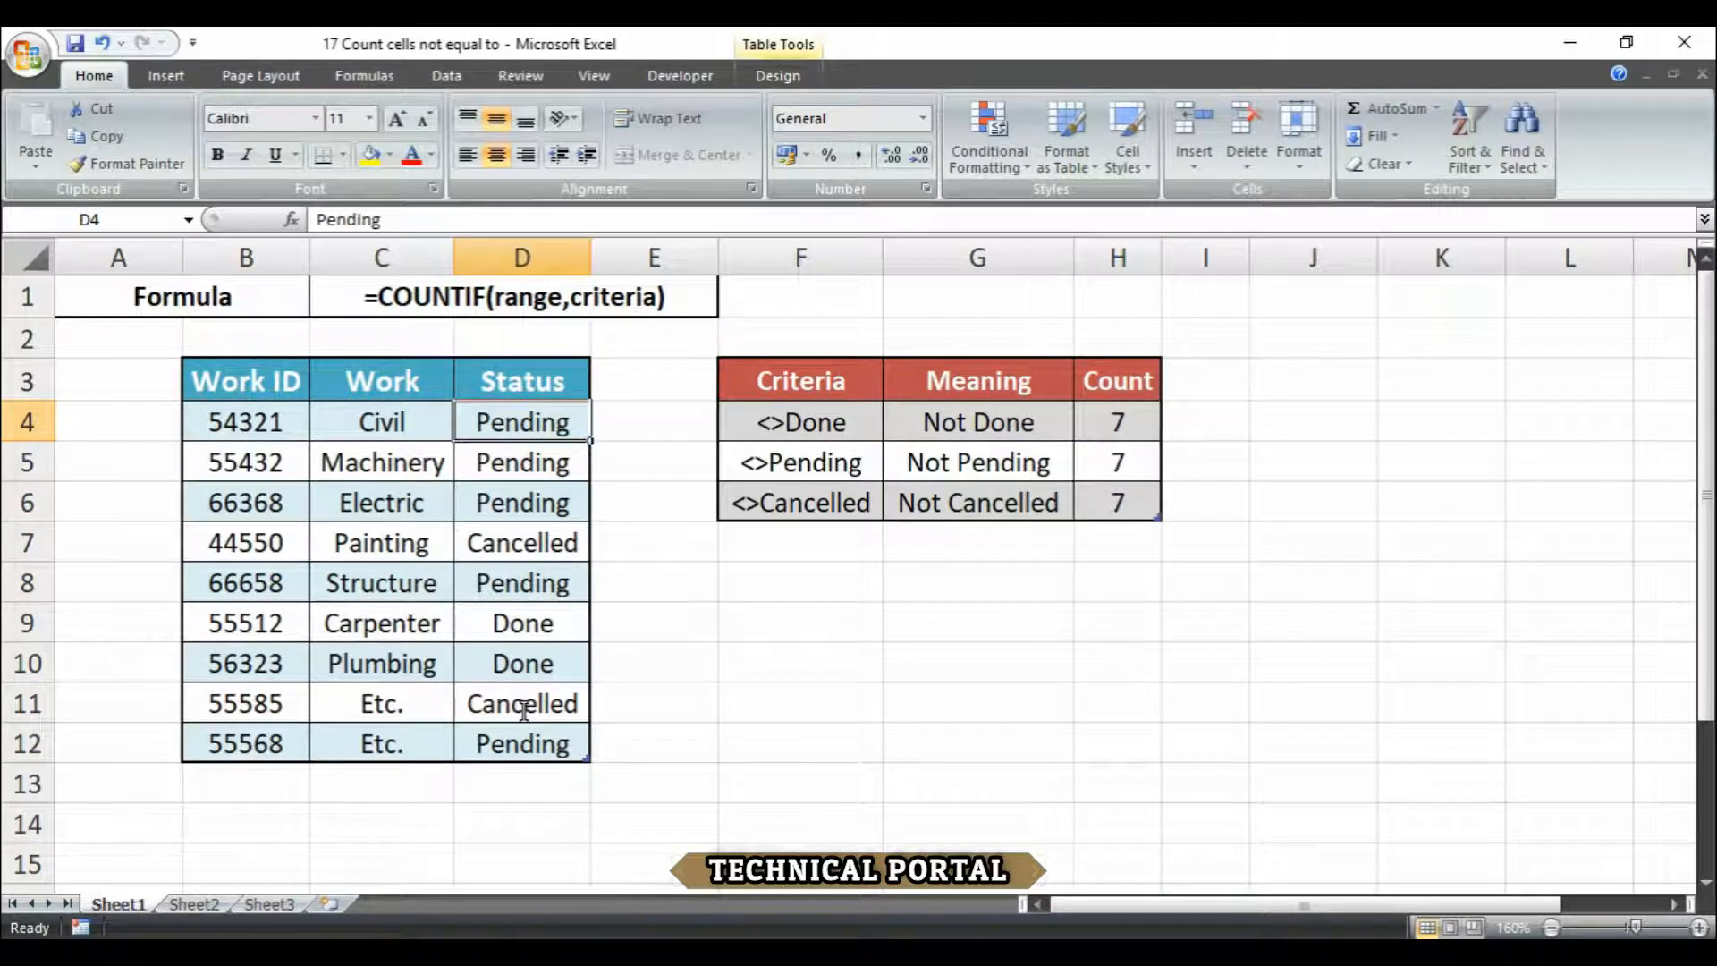
Change the status of the Civil work in D4 to Done.
type("Done")
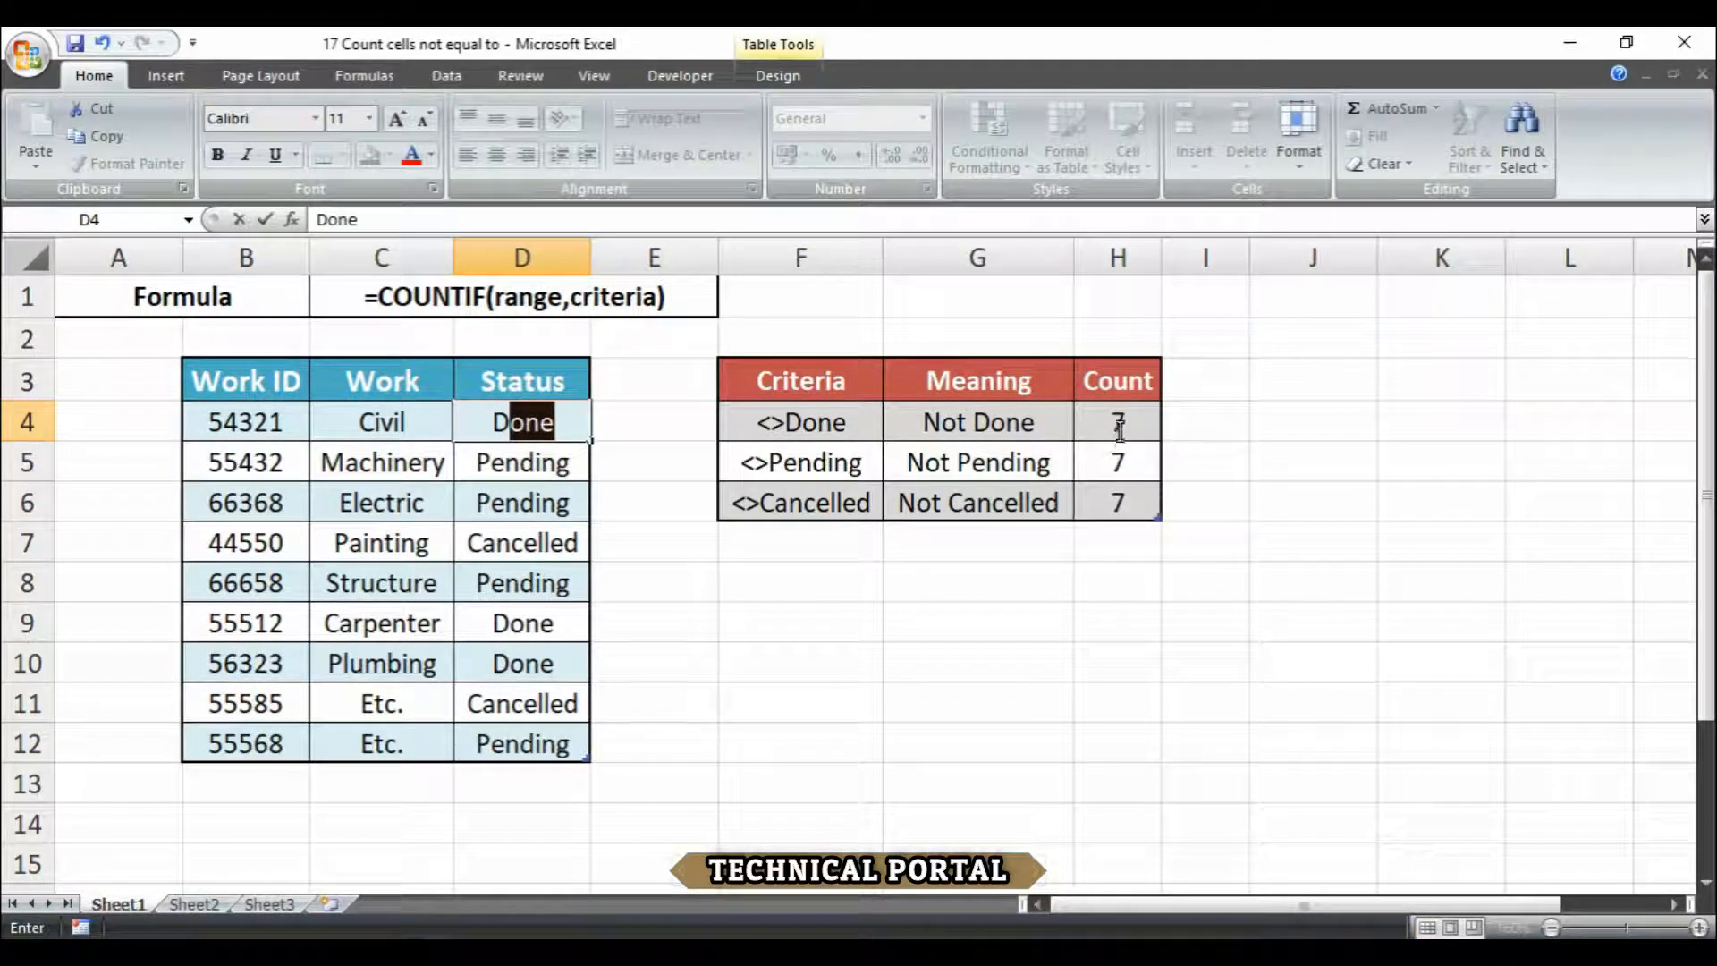
key("Return")
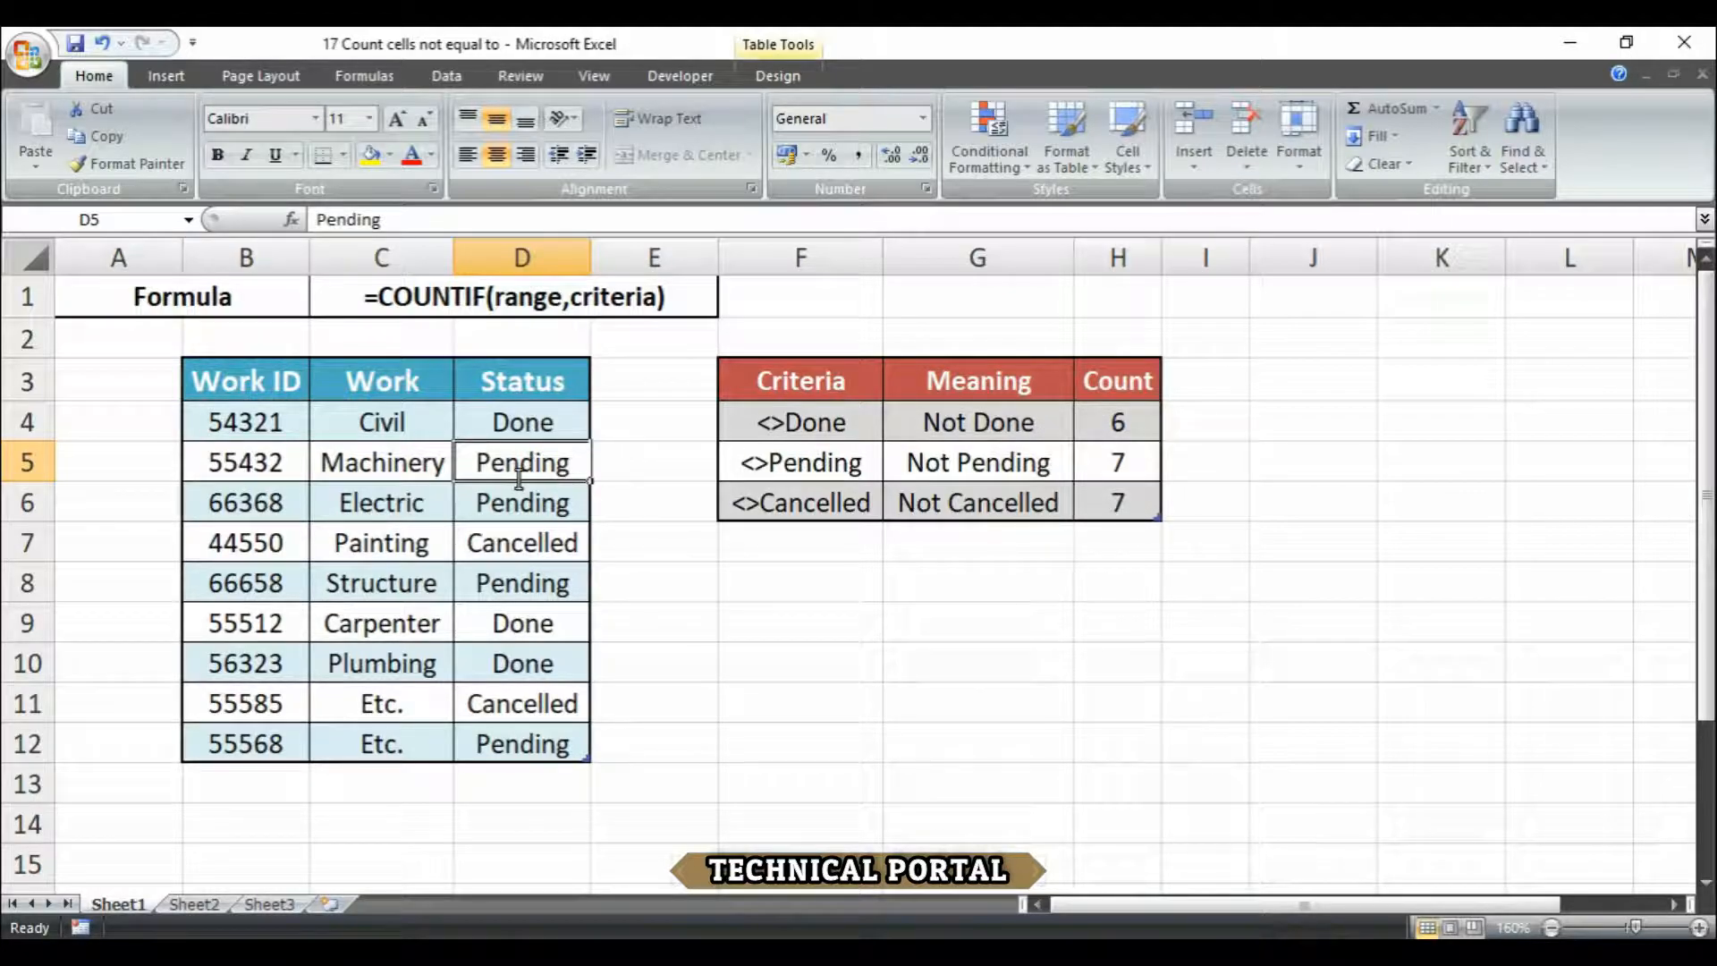
Inspect the COUNTIF formulas in H5 and H6 for the Not Pending and Not Cancelled counts.
key("Right")
key("Right")
key("Right")
key("Right")
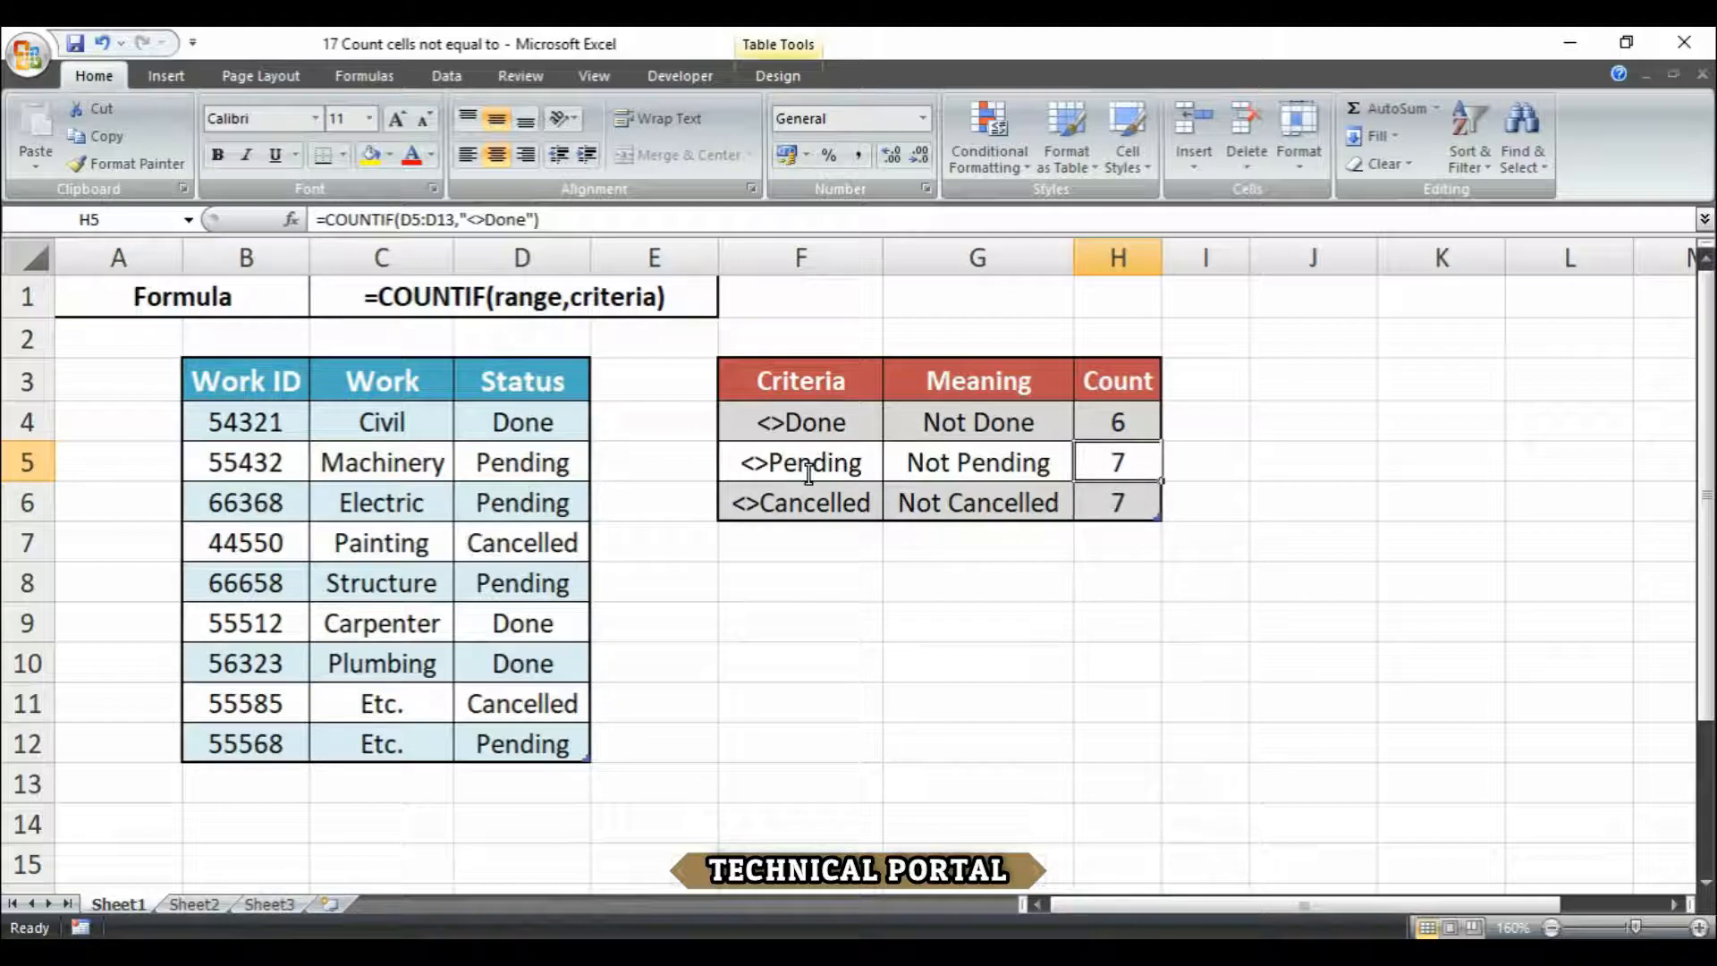
key("Down")
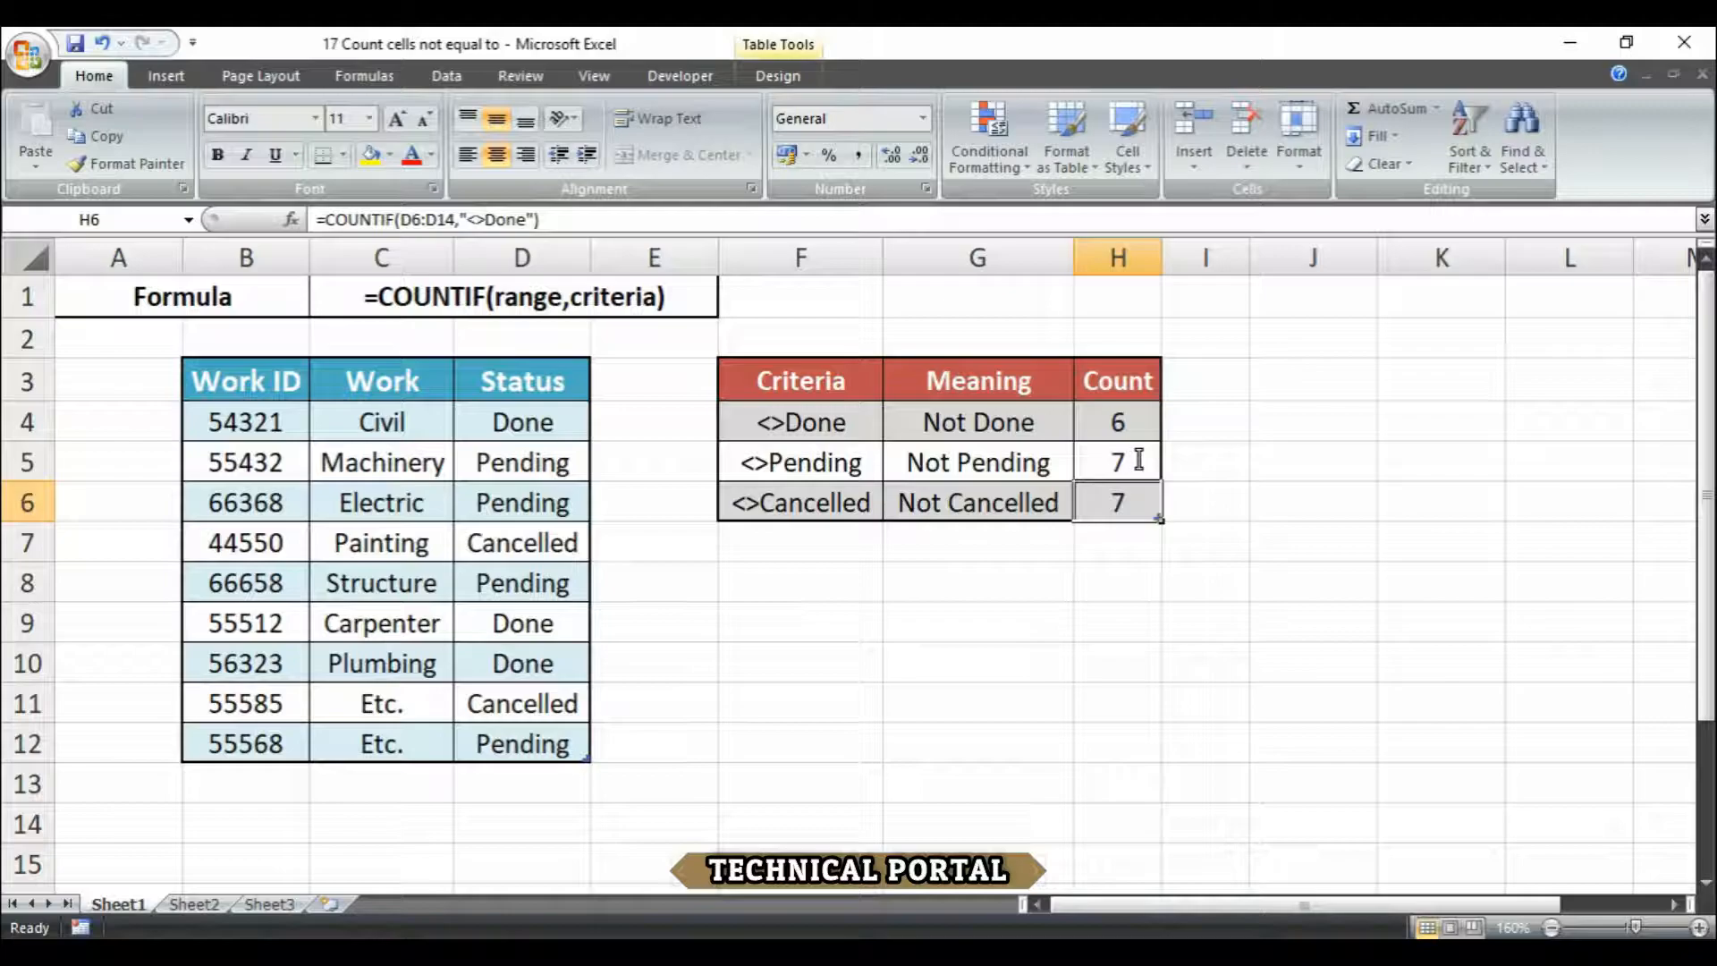
left_click(1008, 619)
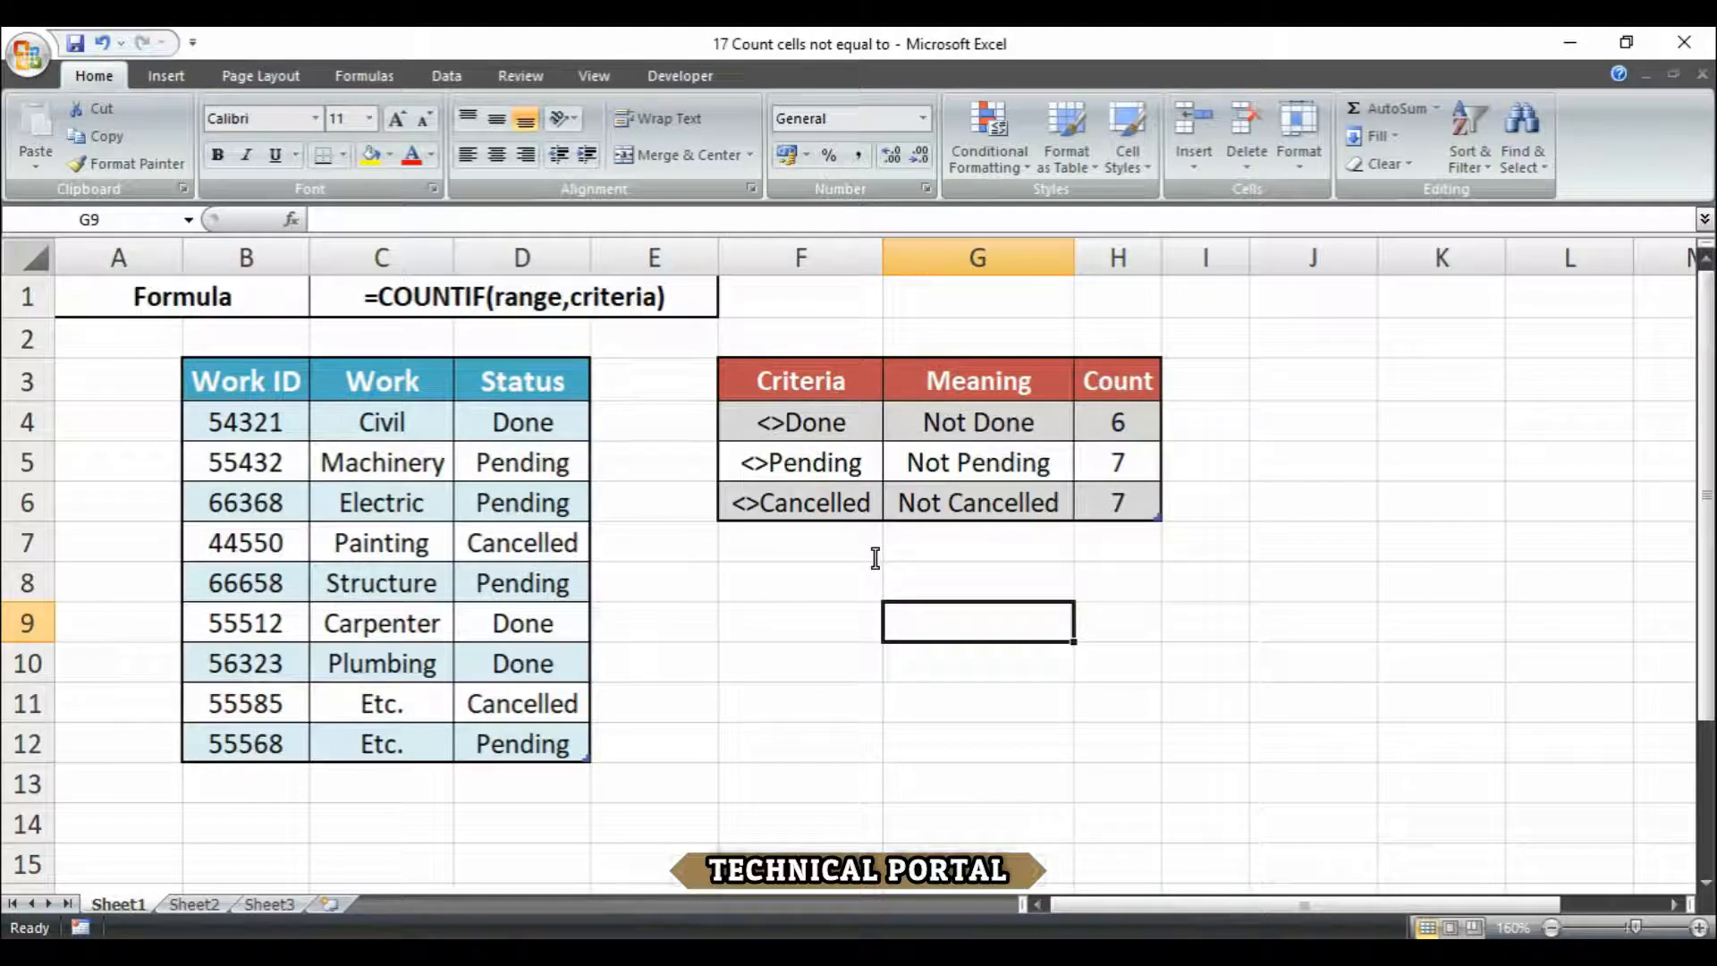
Review the range and criterion of the H4 formula and highlight the <> operator in the F4 criteria text.
double_click(1133, 422)
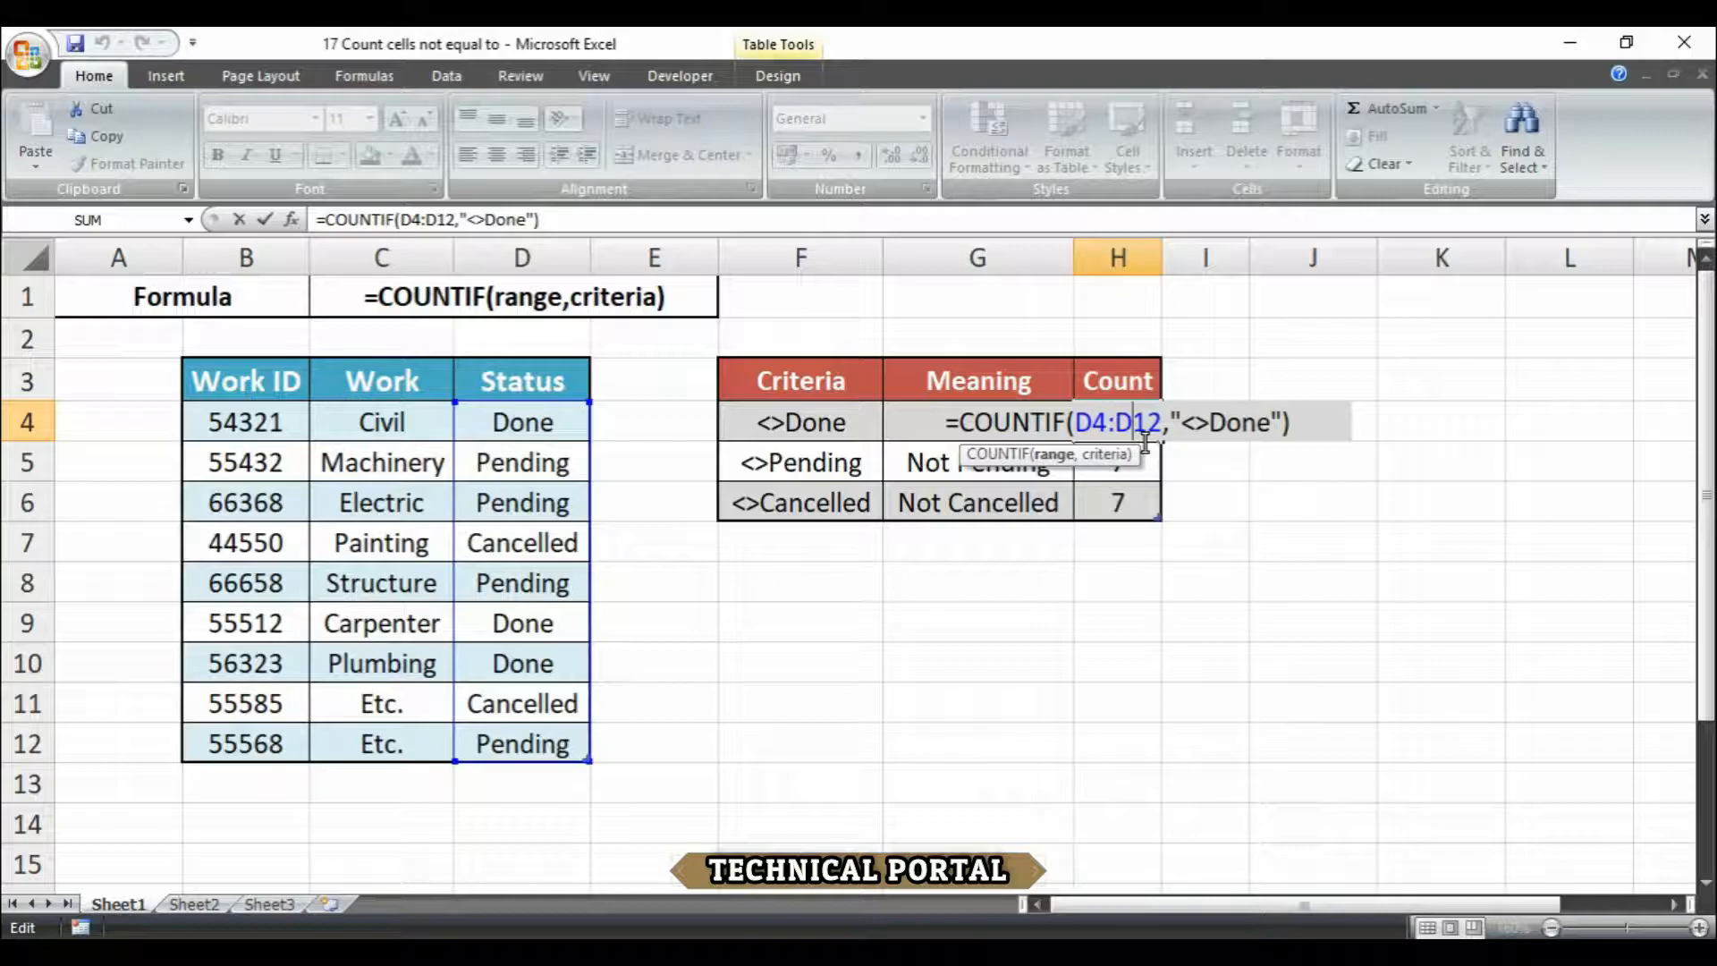
key("Return")
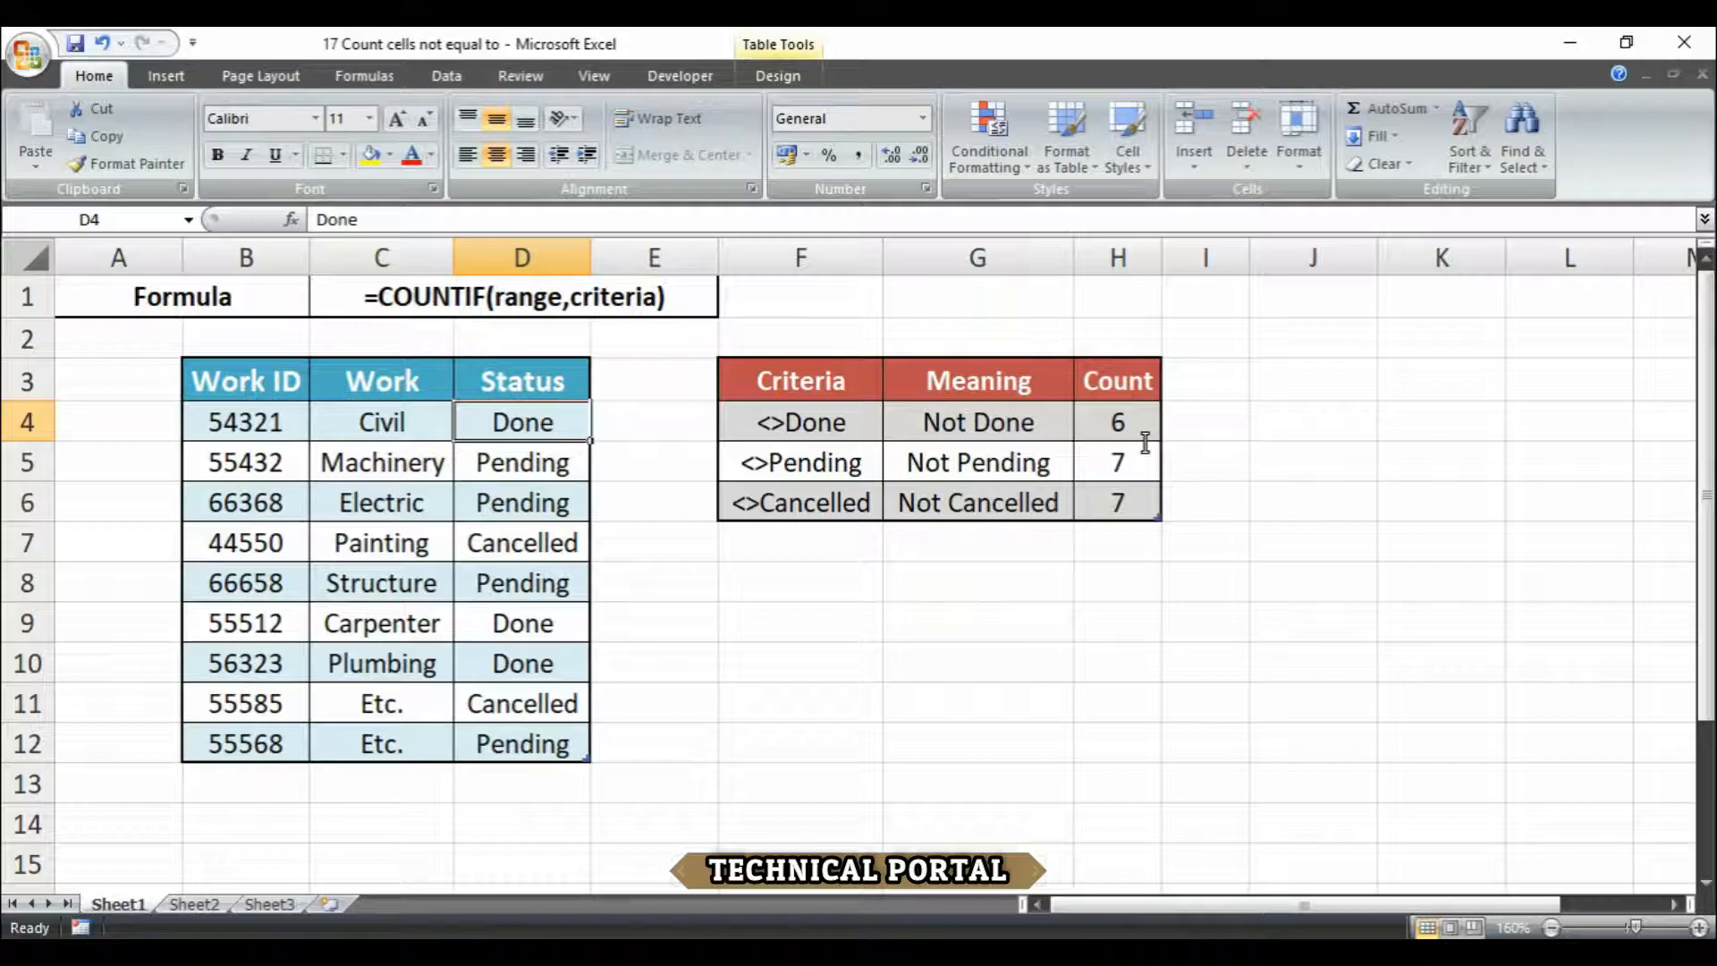
double_click(785, 422)
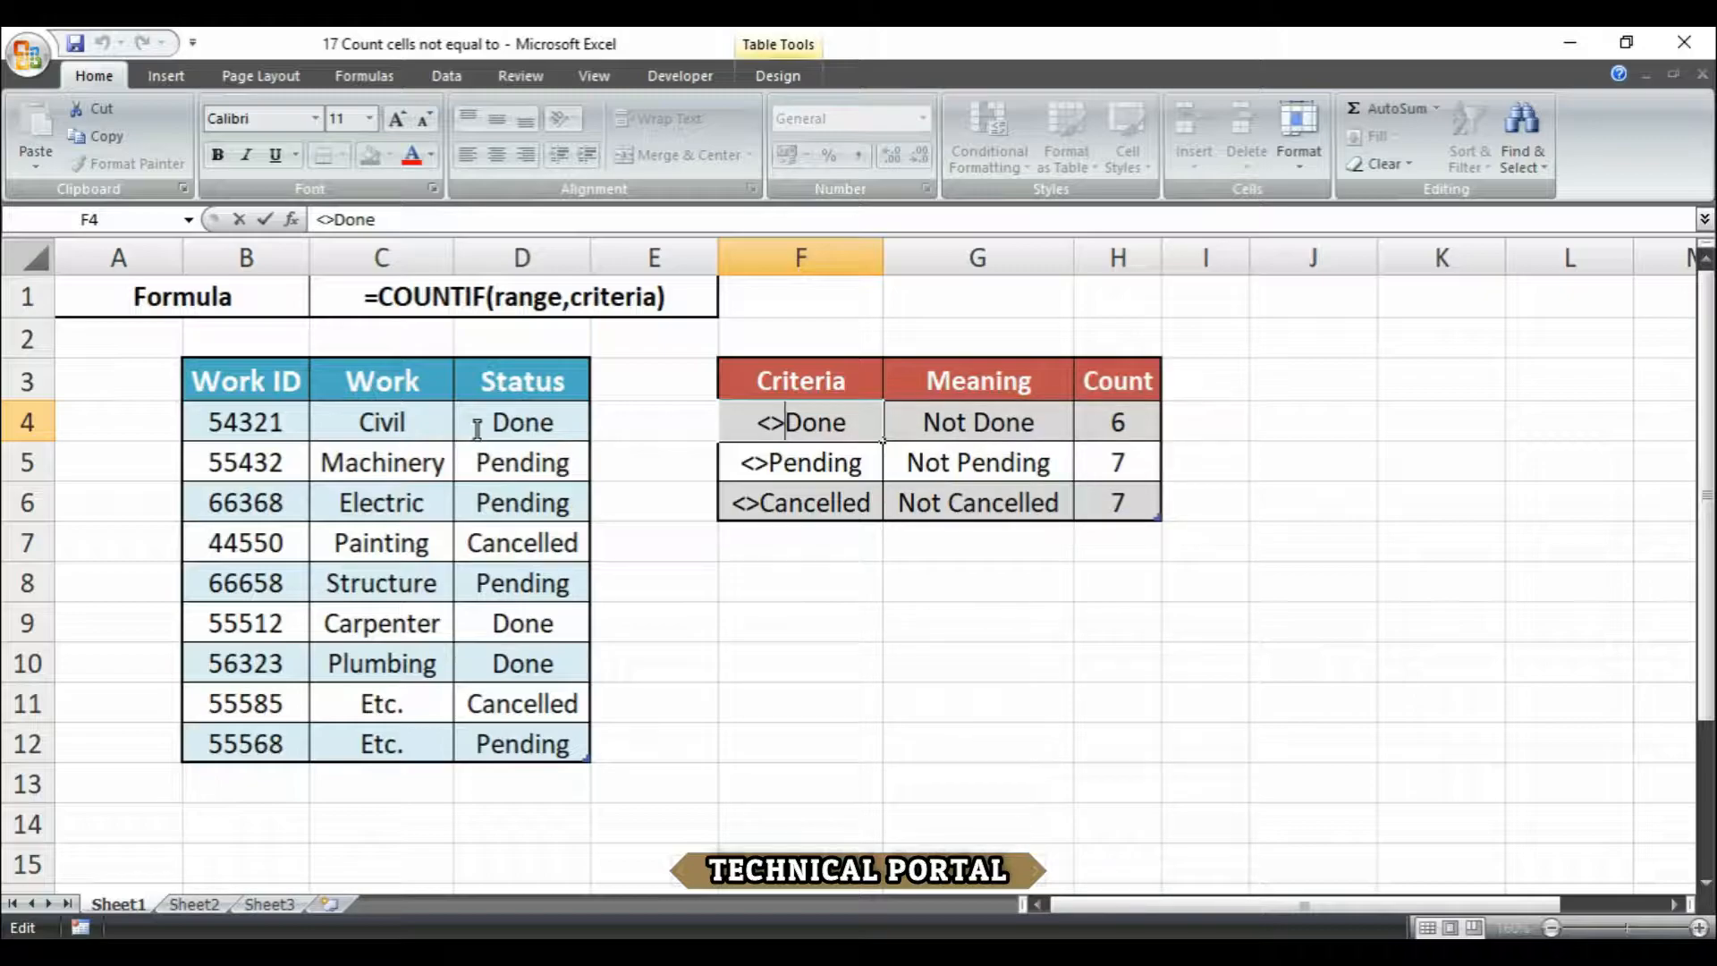
key("shift+Home")
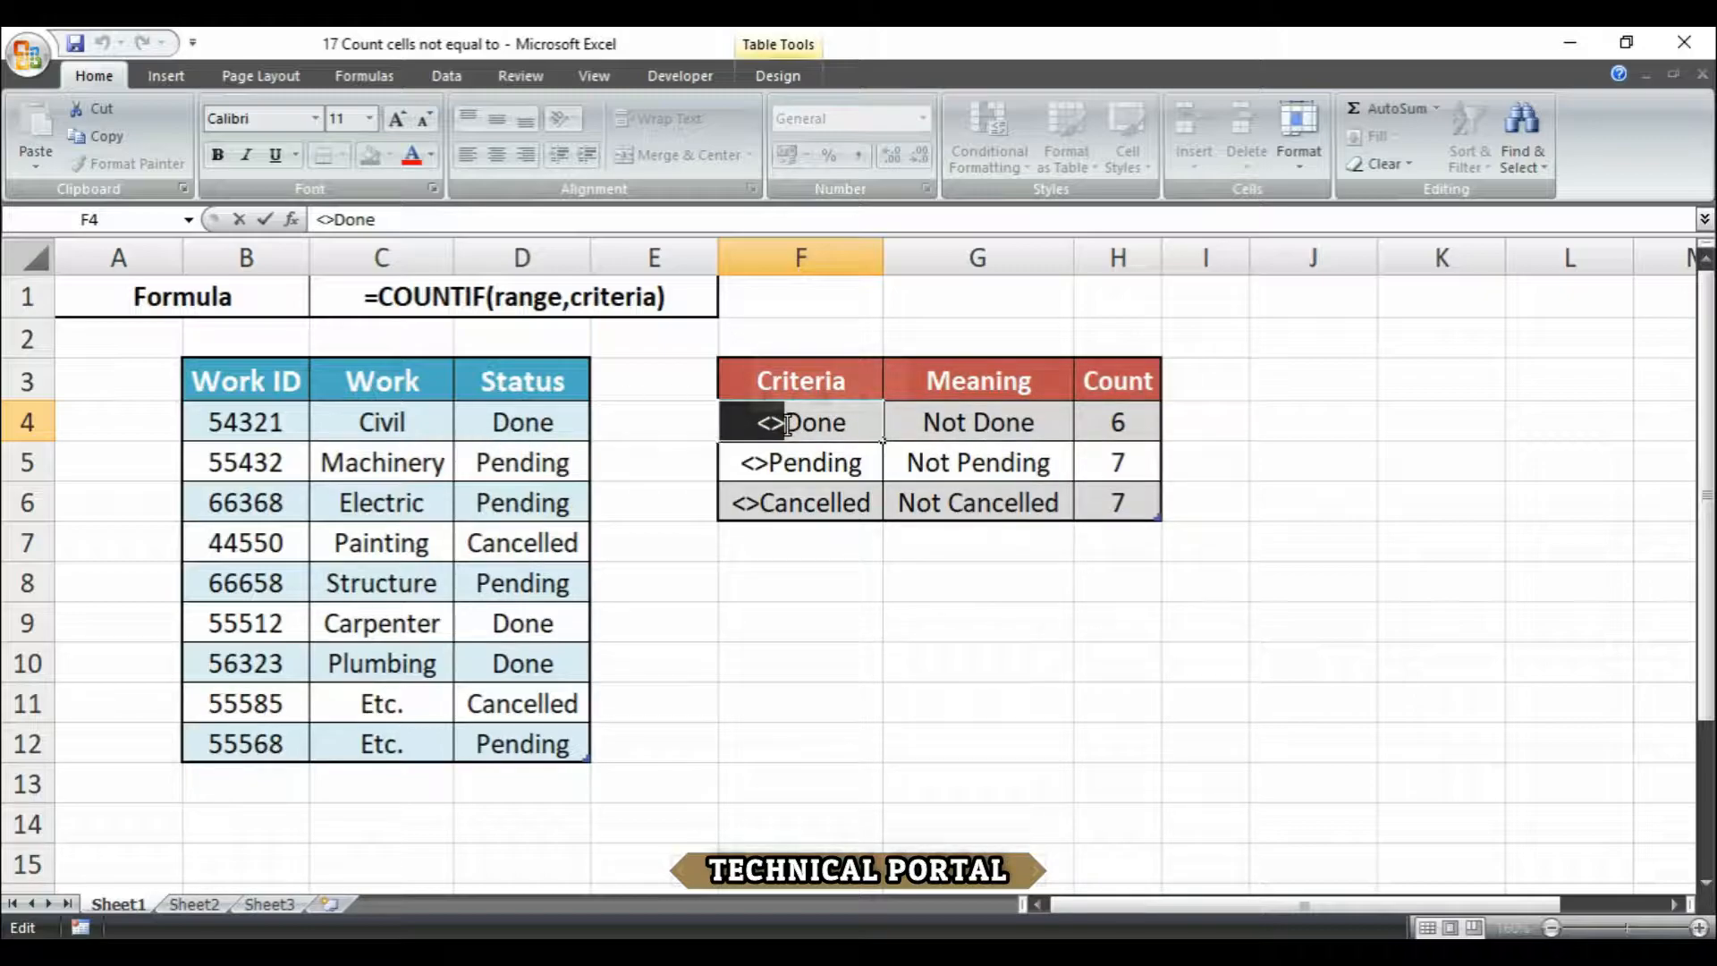